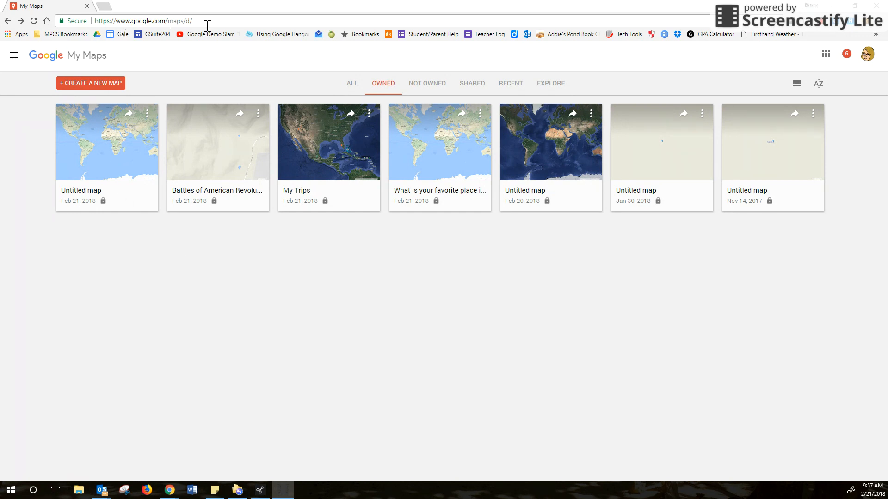
- Create a new map and title it "Dream Vacations"
left_click(91, 87)
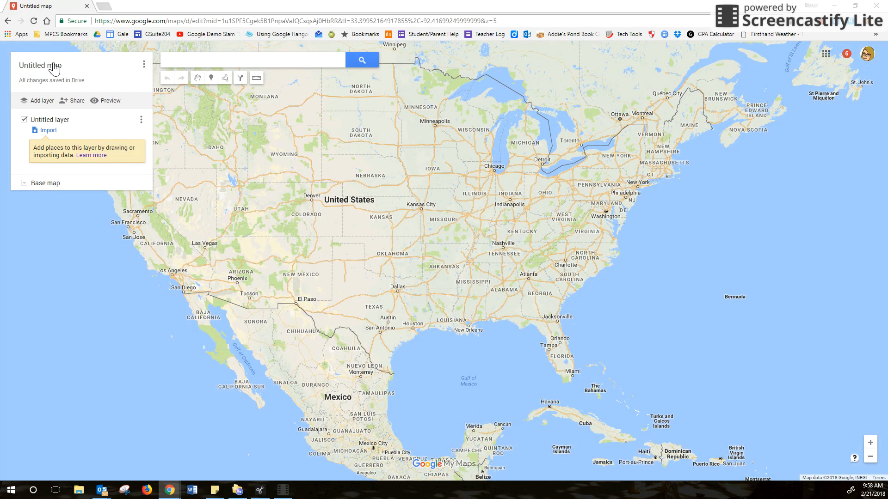
left_click(55, 67)
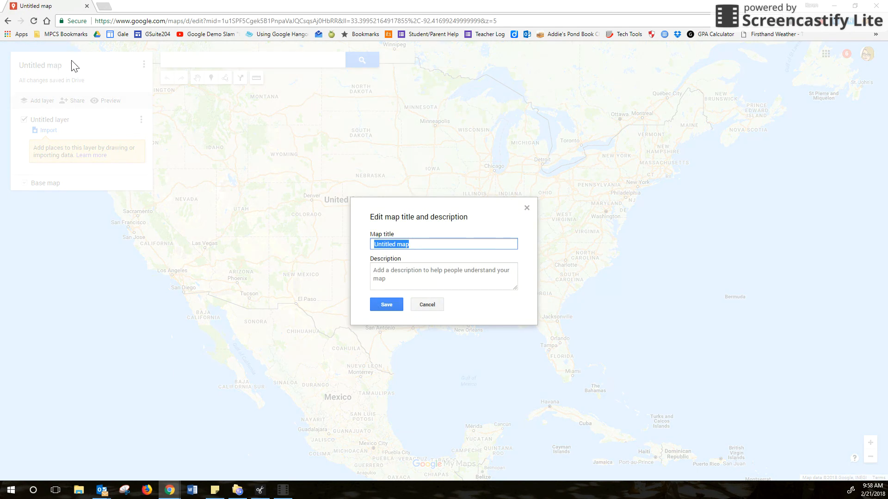
type("Dream Vacations")
left_click(387, 304)
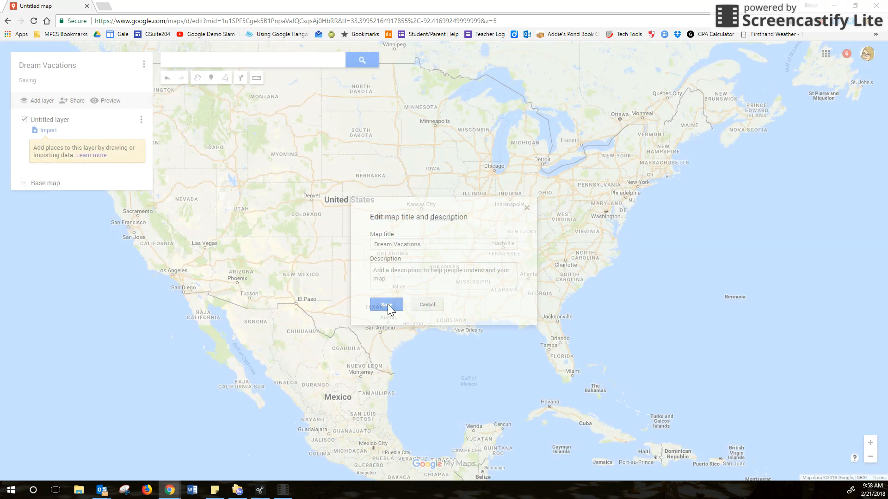
- Change the base map to the style with tan land and blue water
left_click(25, 185)
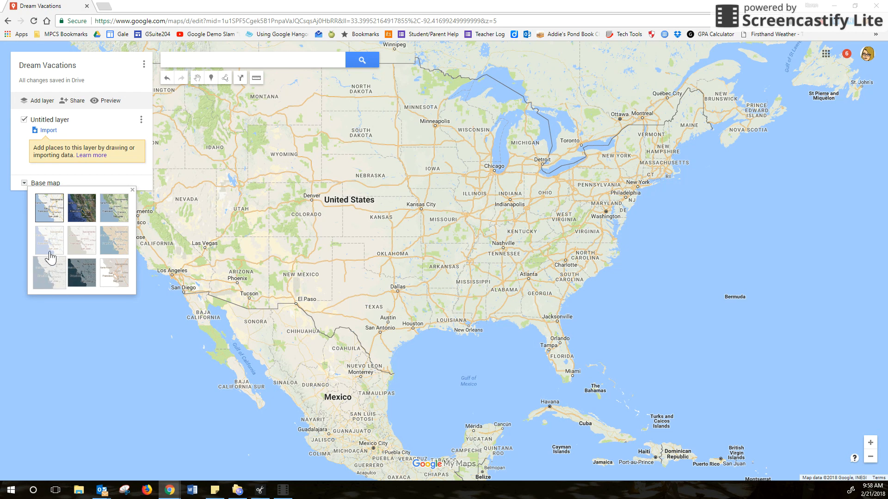
left_click(123, 242)
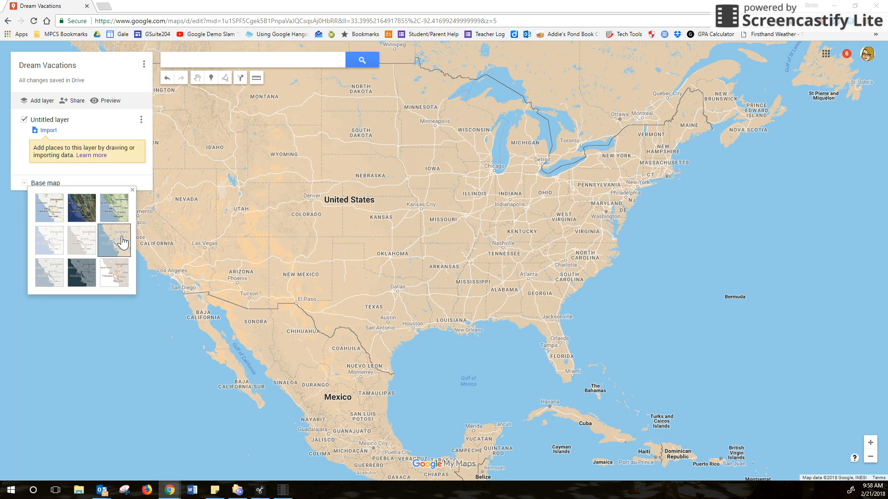
left_click(112, 331)
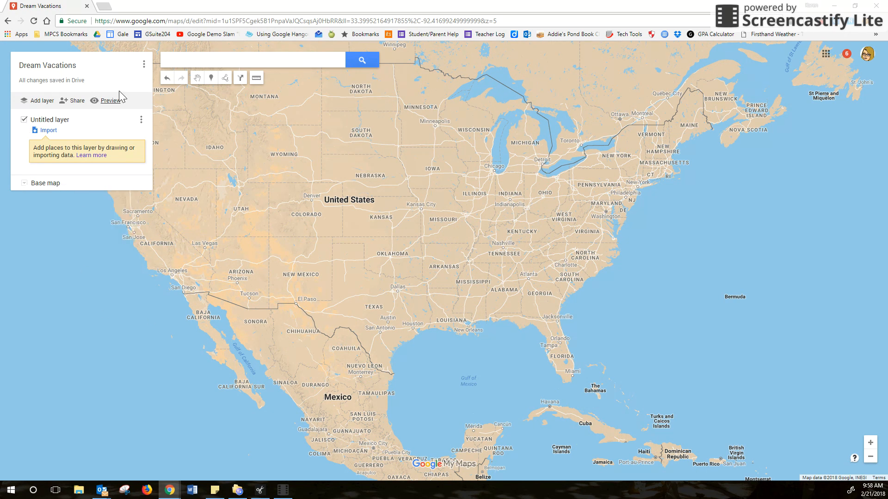
- Search the map for "cabo" and go to the suggested Cabo San Lucas, Baja California Sur, Mexico
left_click(204, 62)
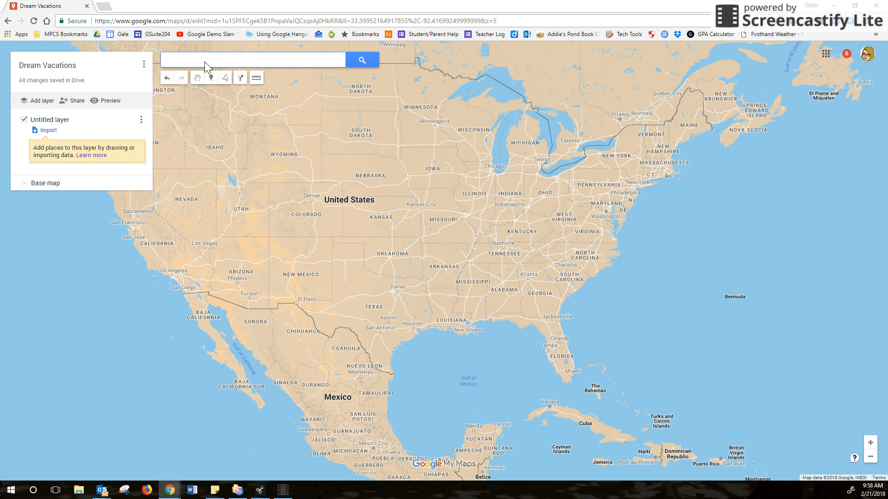
type("cabo")
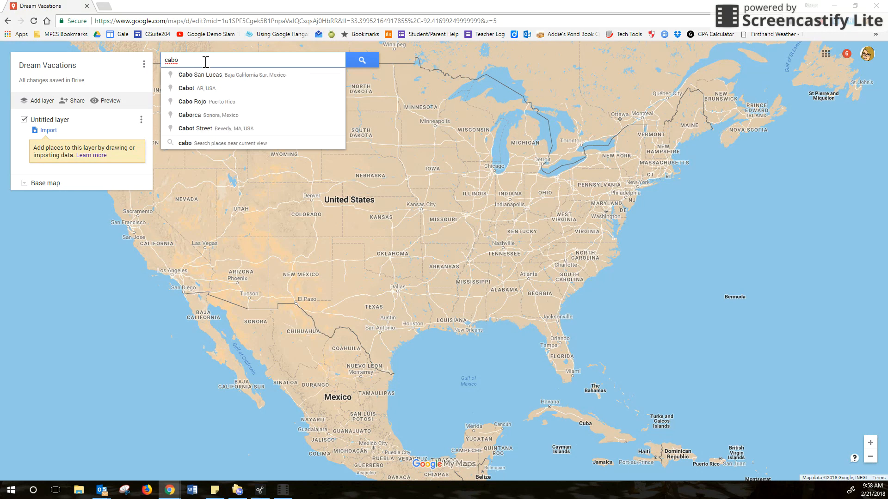
key("Down")
key("Return")
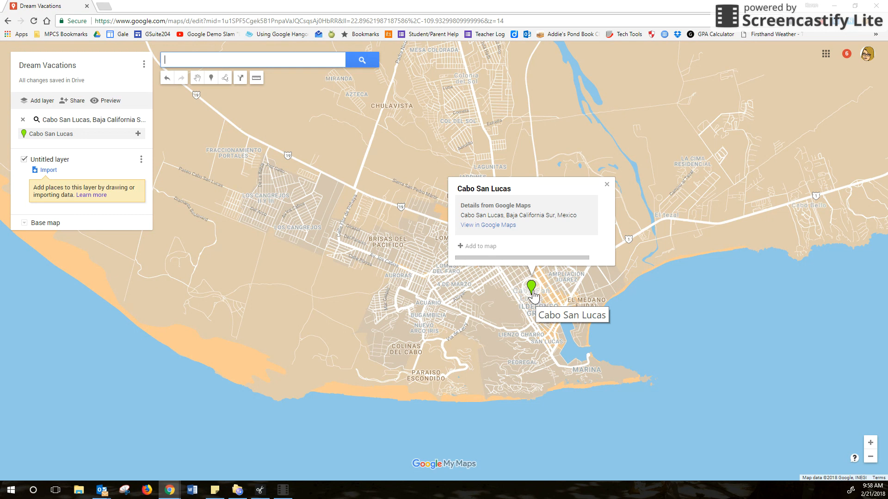
- Place a marker just west of the Cabo San Lucas pin, titled "Next trip" and described "When there, I want to go and watch whales."
left_click(211, 77)
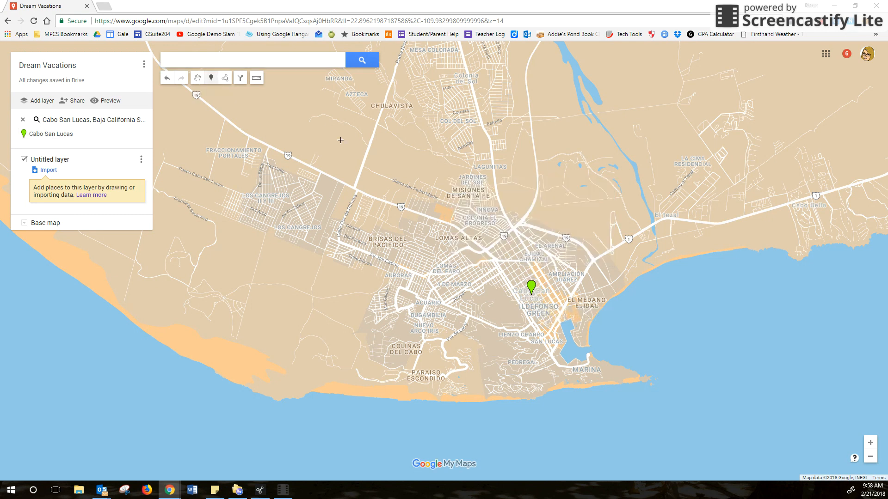
left_click(500, 287)
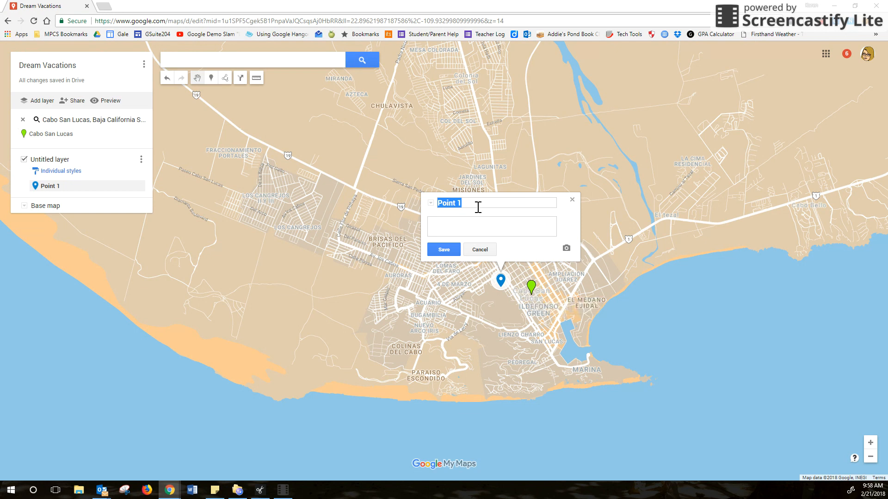
key("BackSpace")
left_click(445, 223)
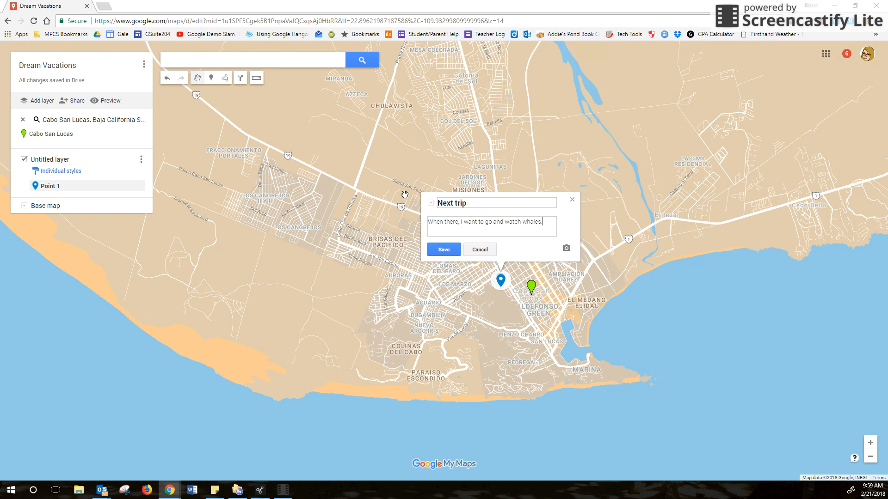
- Find images for "cabo whale watching" with Google Image Search and attach the first one to the Next trip marker
left_click(567, 249)
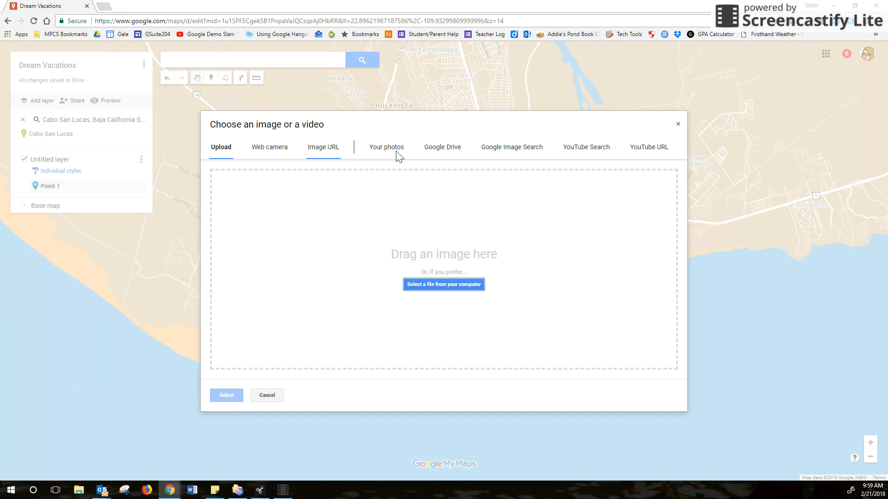
left_click(502, 152)
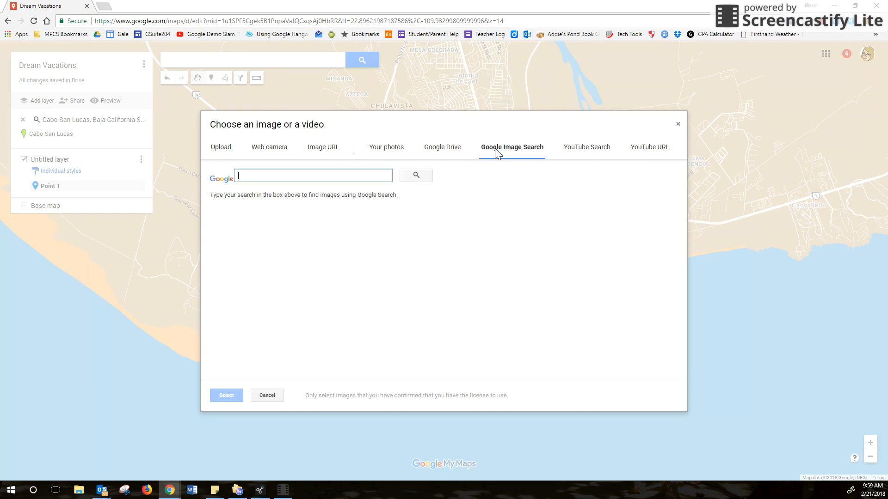
left_click(241, 179)
type("cabo")
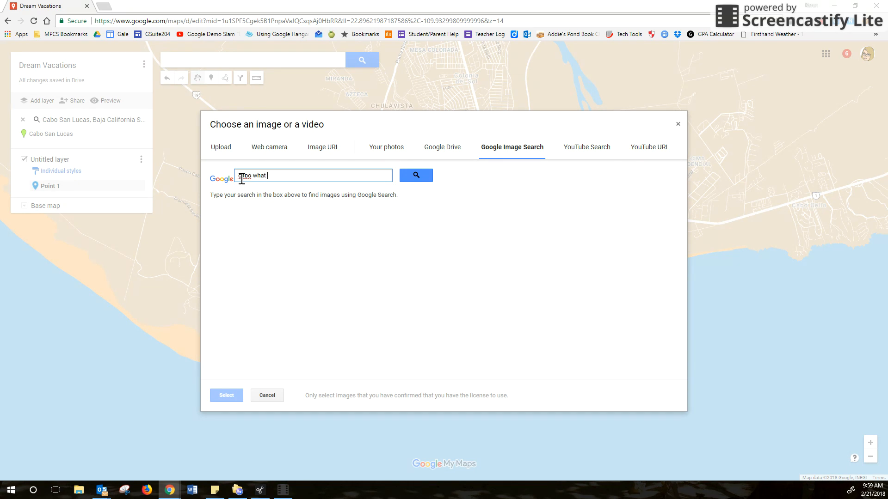
type(" whale watching")
key("Return")
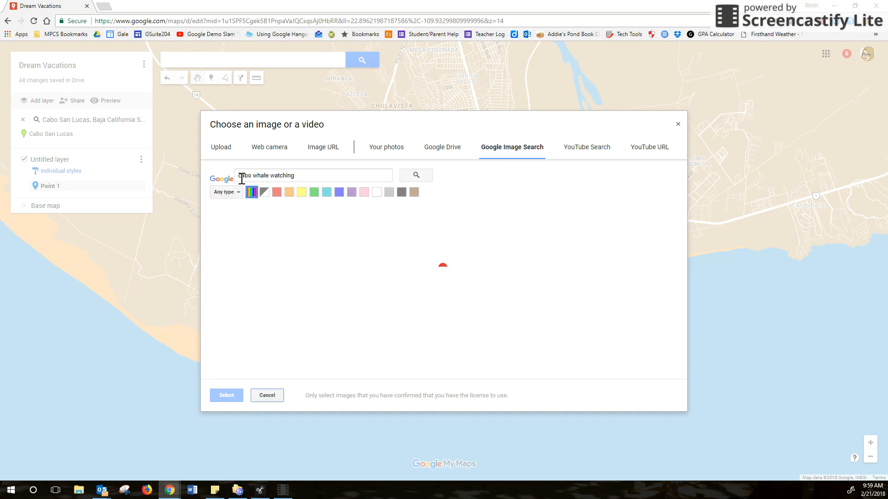
left_click(249, 247)
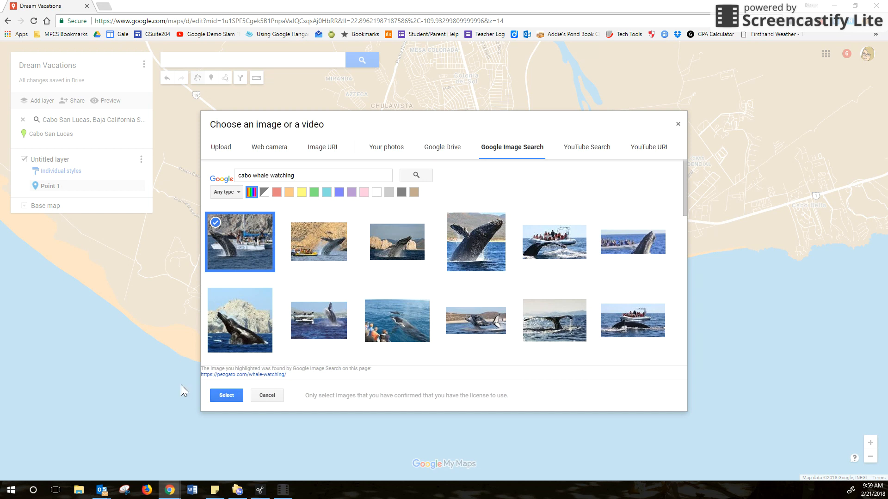
left_click(232, 396)
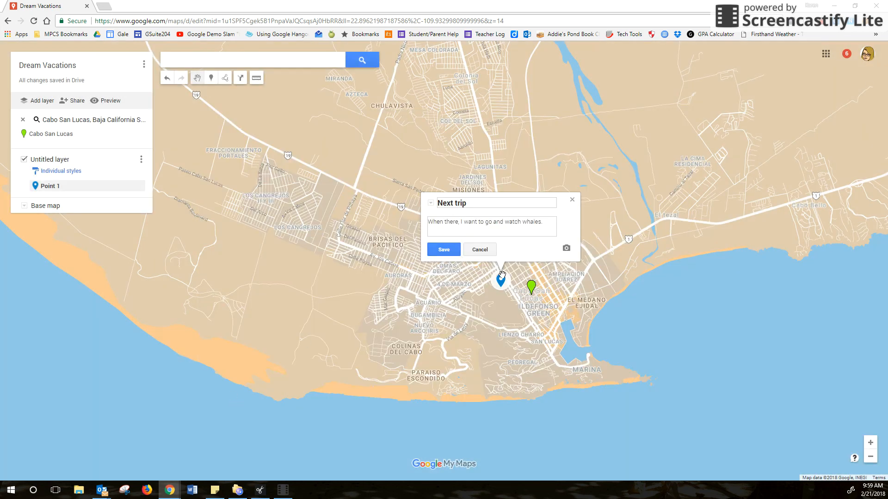
- Attach the first whale watching image to the Next trip marker once more, save the marker and close its information card
left_click(566, 250)
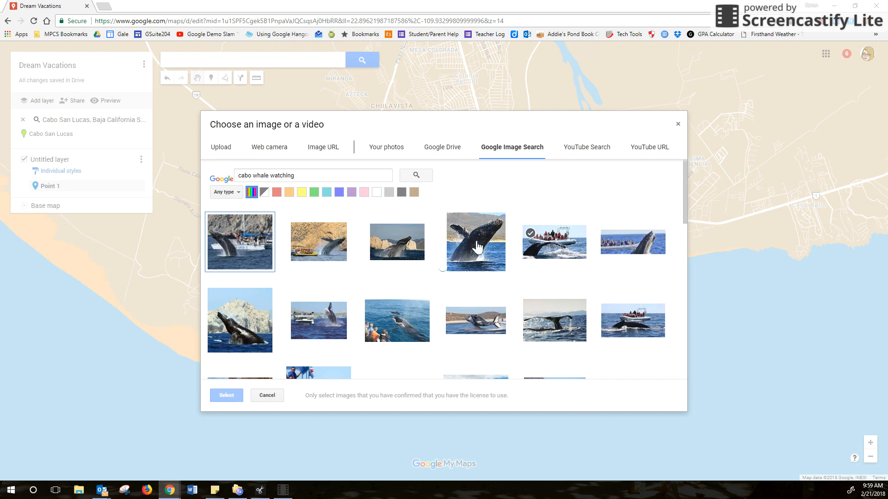
left_click(234, 257)
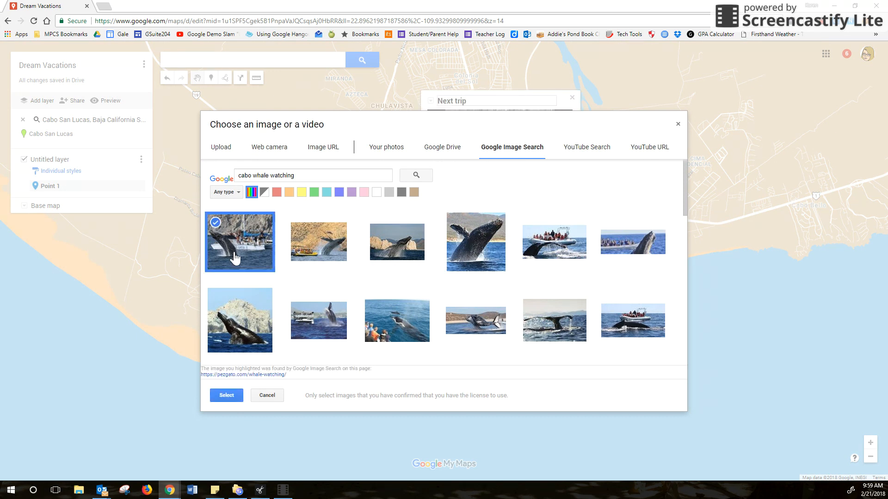
left_click(225, 396)
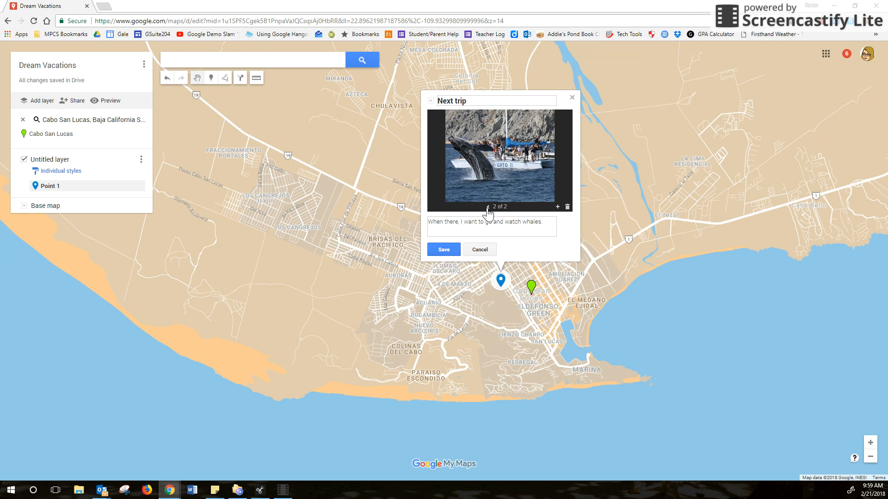
left_click(441, 251)
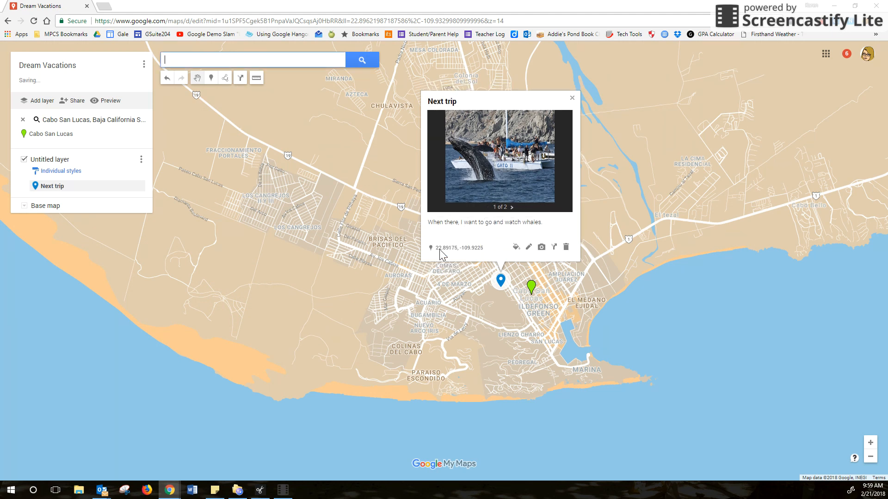
left_click(572, 98)
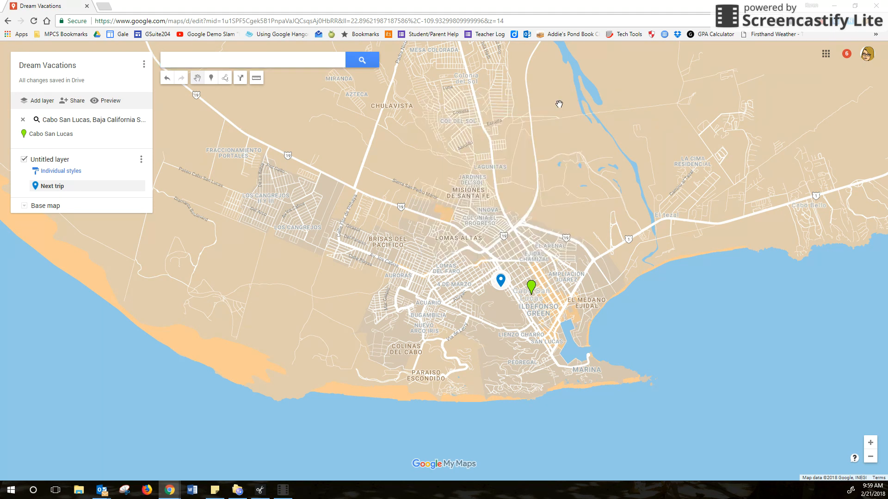
- Check the details of the green Cabo San Lucas search pin and remove that search result from the map
left_click(532, 289)
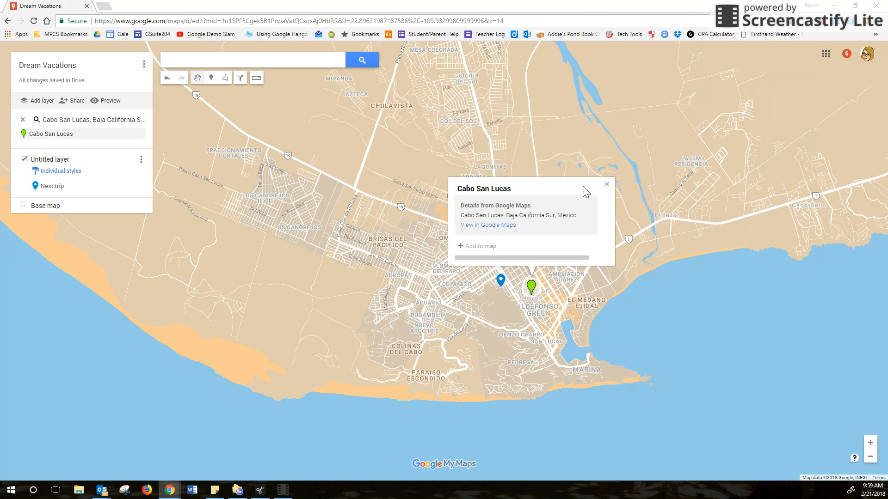
left_click(607, 184)
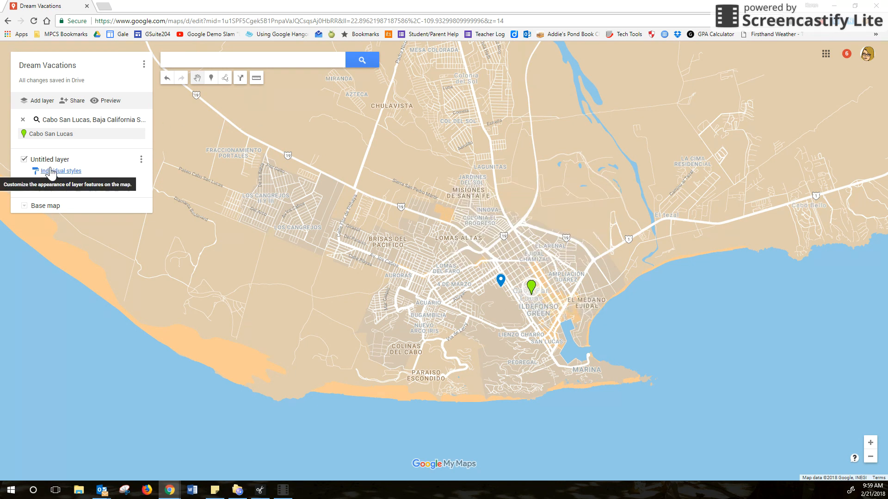
left_click(22, 120)
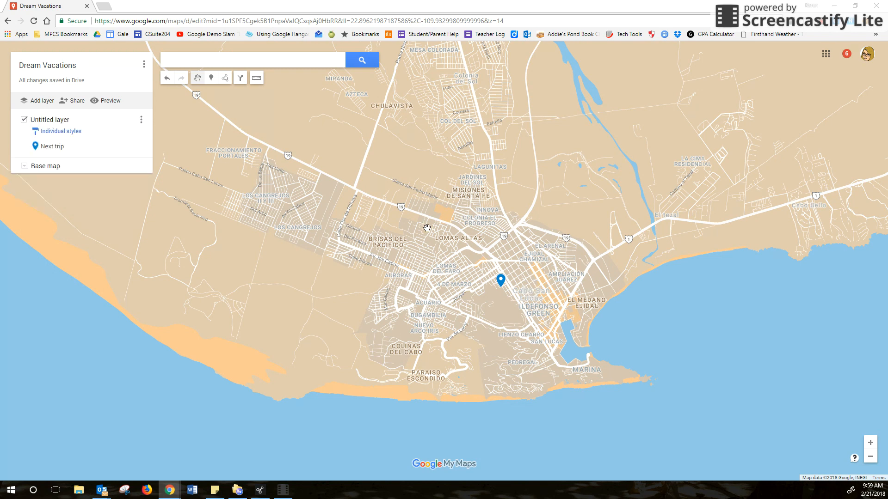
- Add a second layer to the map and rename it with a participant's first name
left_click(41, 101)
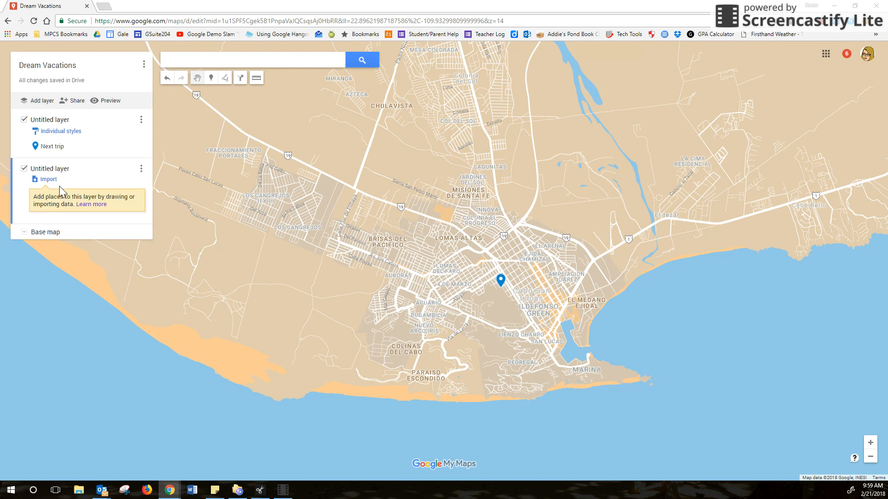
left_click(55, 171)
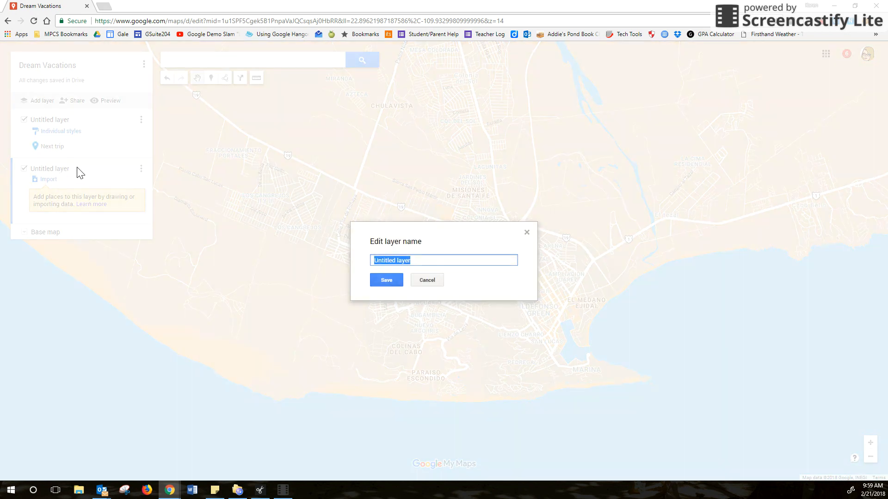
type("Steve")
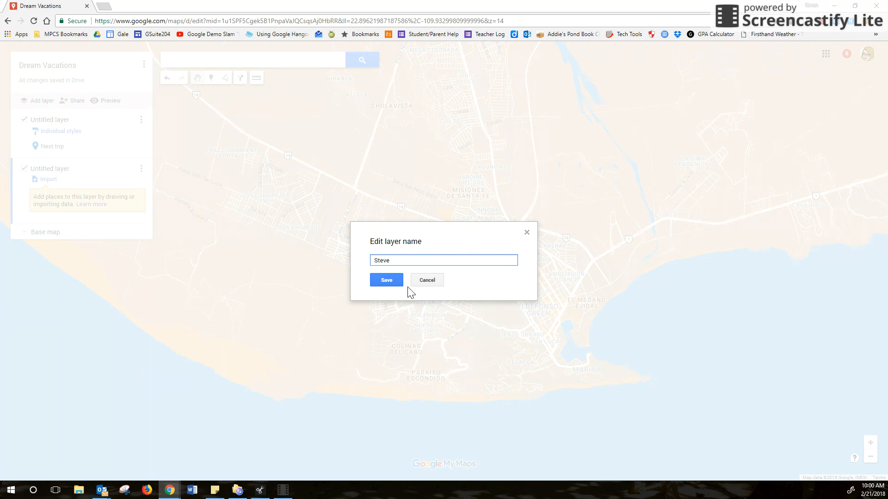
left_click(385, 280)
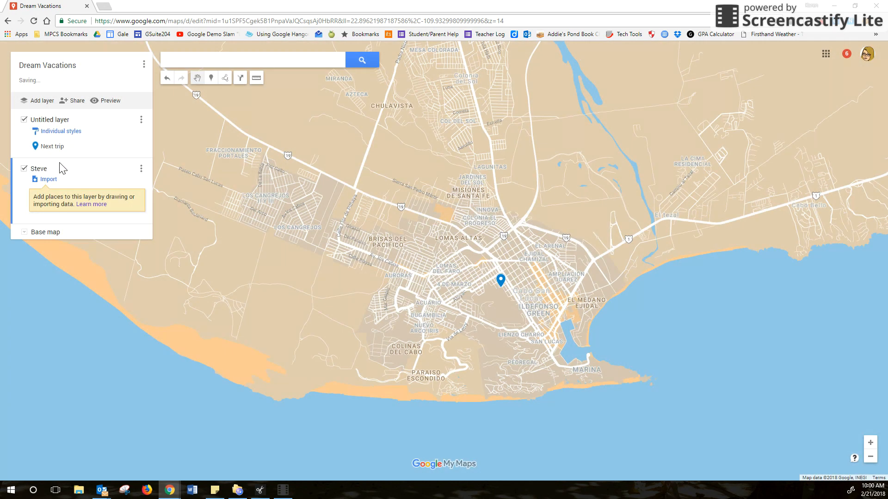
- Add a third layer to the map and rename it with another participant's first name
left_click(36, 102)
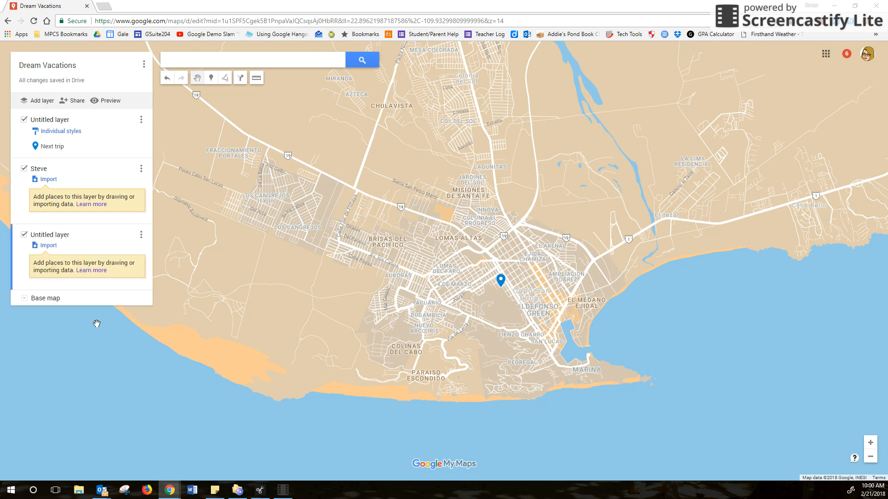
left_click(52, 235)
type("Tonya")
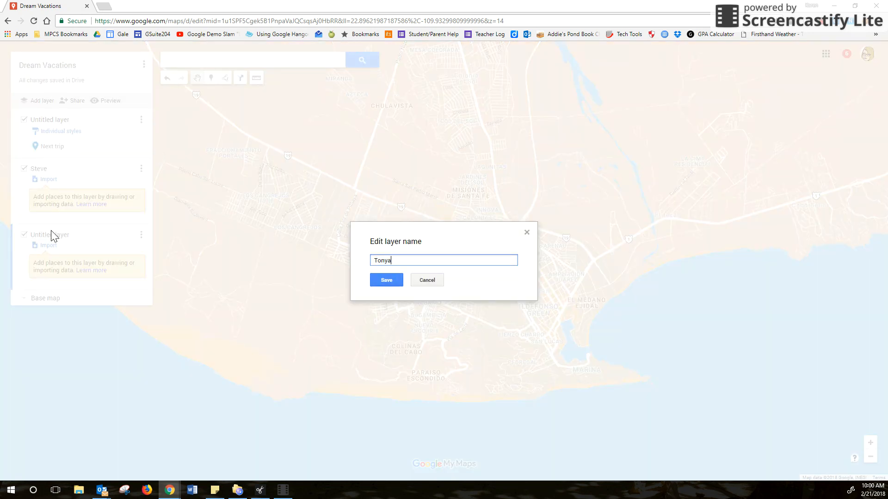
left_click(383, 282)
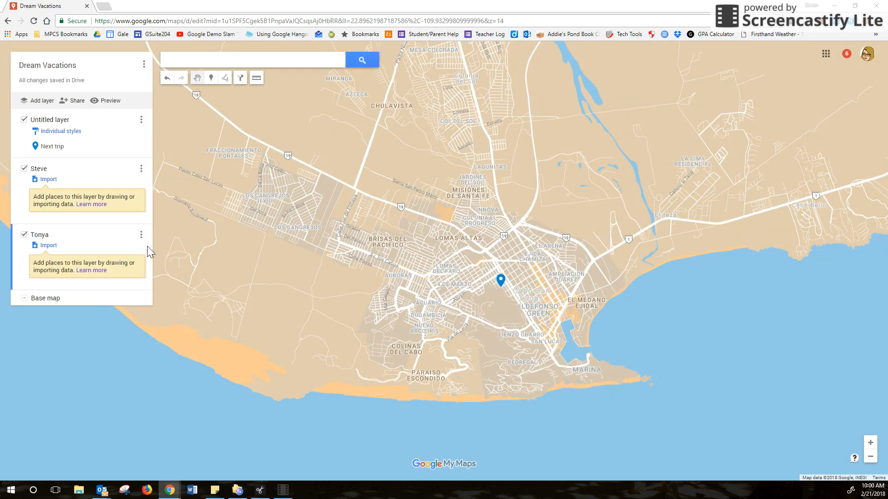
left_click(40, 237)
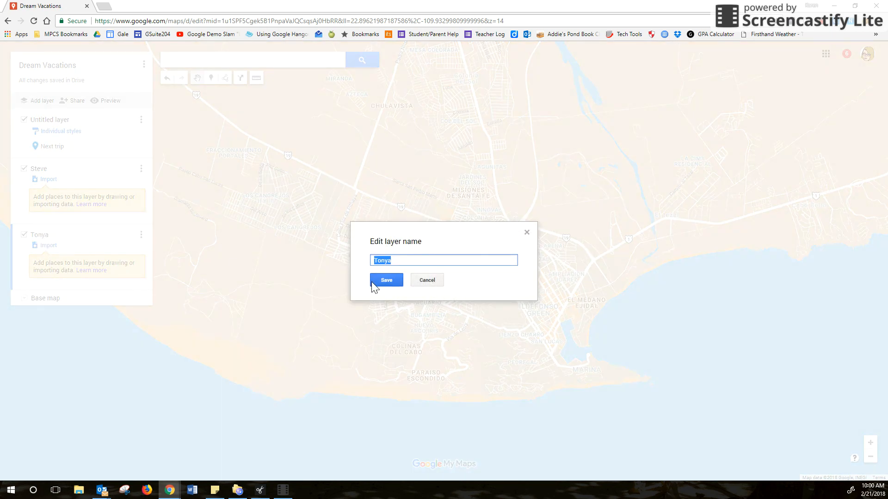
left_click(430, 283)
left_click(141, 236)
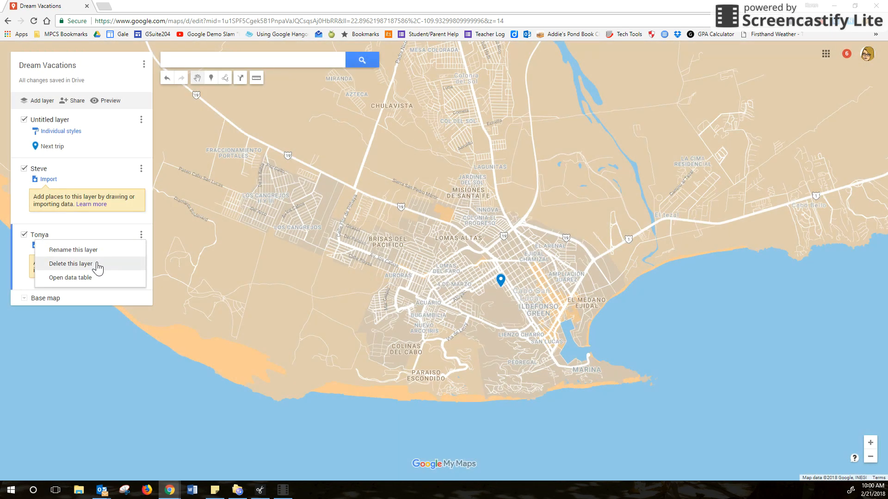
left_click(124, 351)
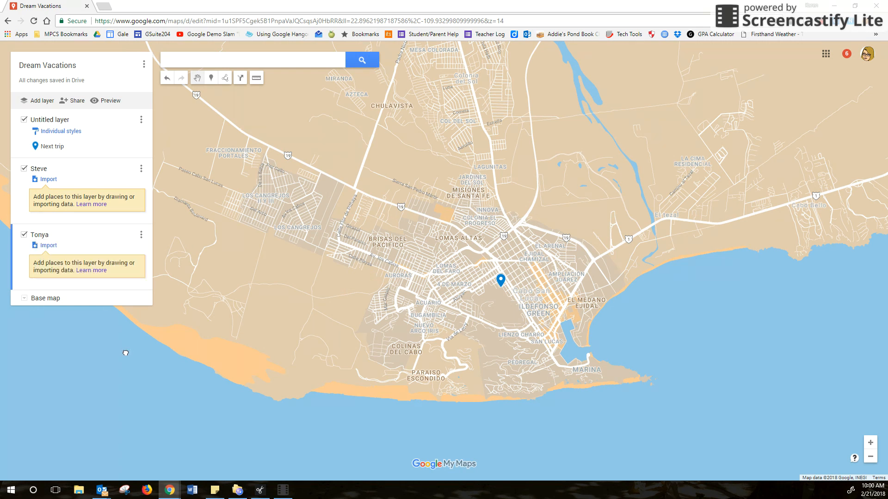
- Look over the place data in the "Where were you born?" spreadsheet in Google Sheets and return to the Dream Vacations map
left_click(834, 5)
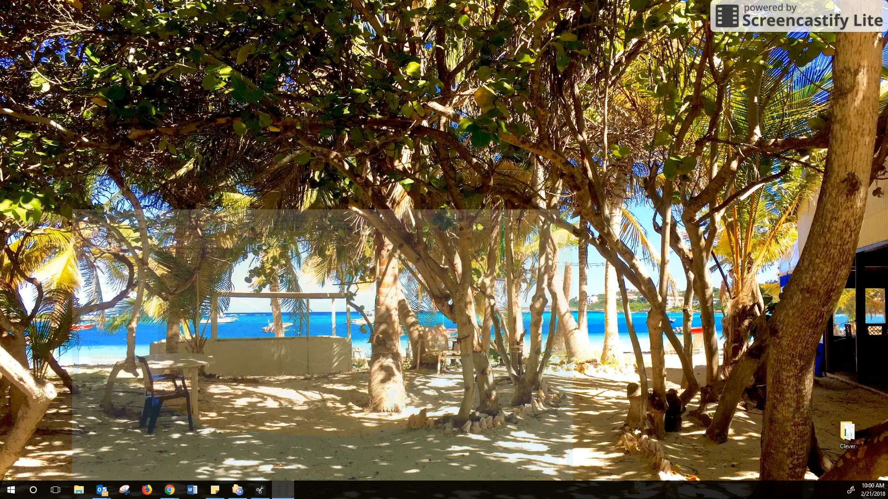
mouse_move(170, 490)
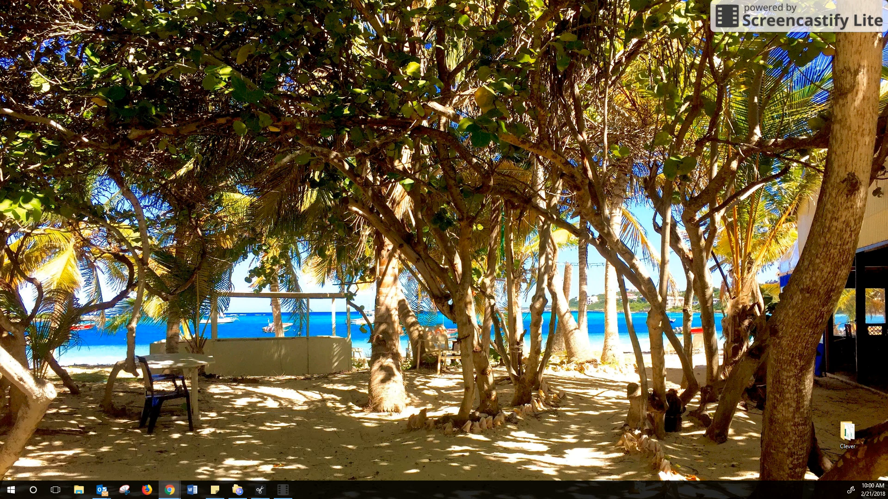
left_click_drag(887, 17, 418, 14)
left_click(769, 7)
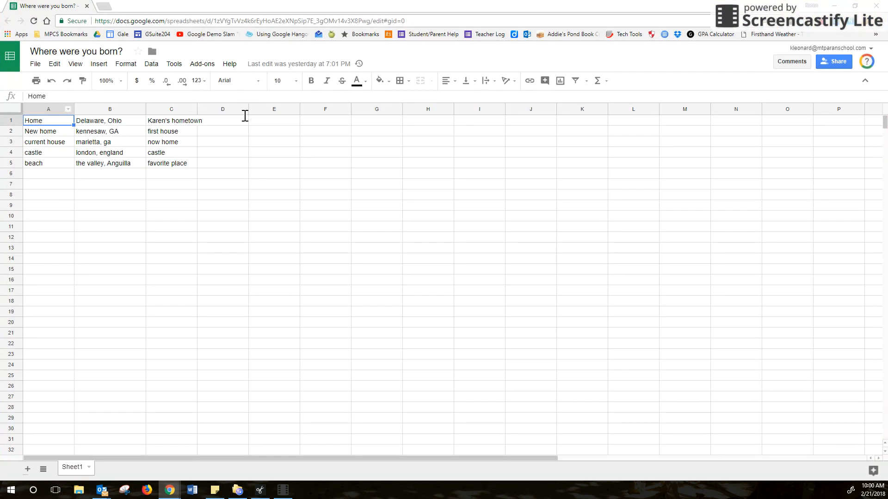
left_click(835, 7)
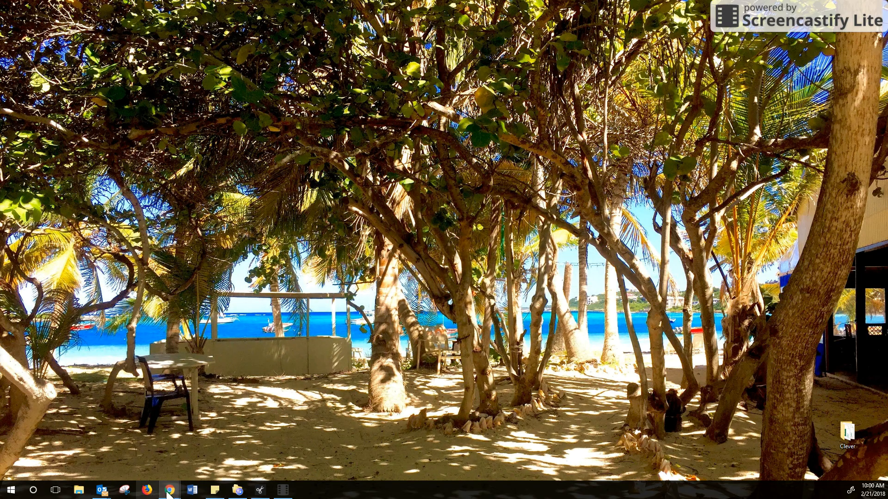
mouse_move(172, 493)
left_click(497, 451)
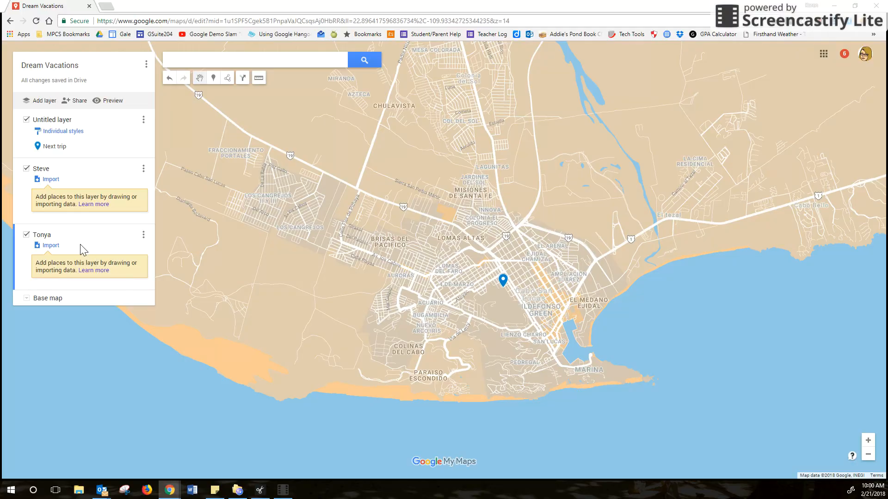
- Try to import the recent Google Drive spreadsheet "Where were you born?" into the third layer
left_click(50, 246)
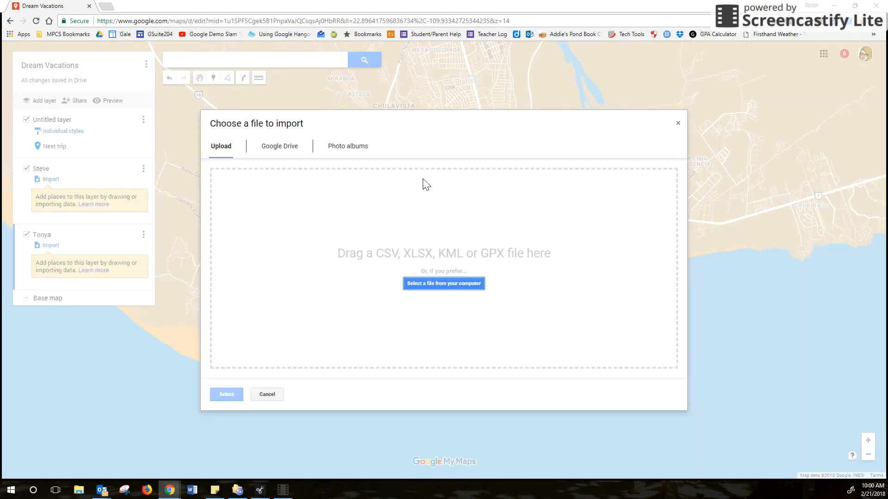
left_click(280, 147)
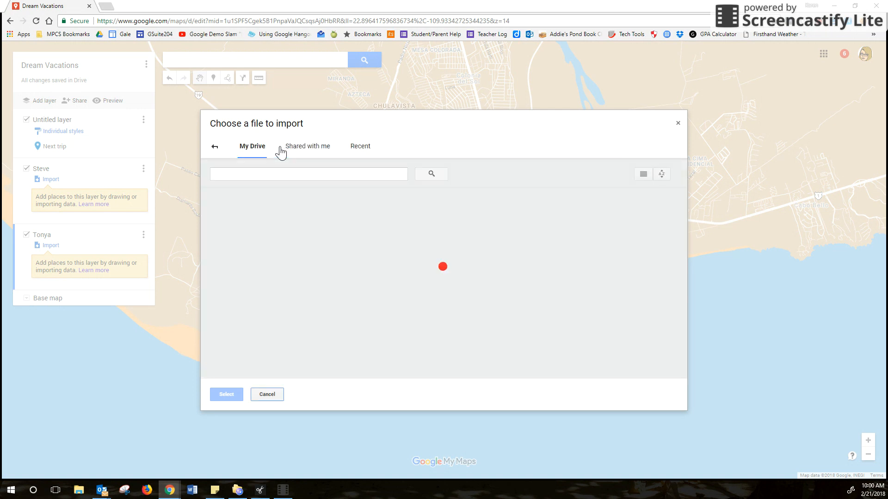
left_click(364, 149)
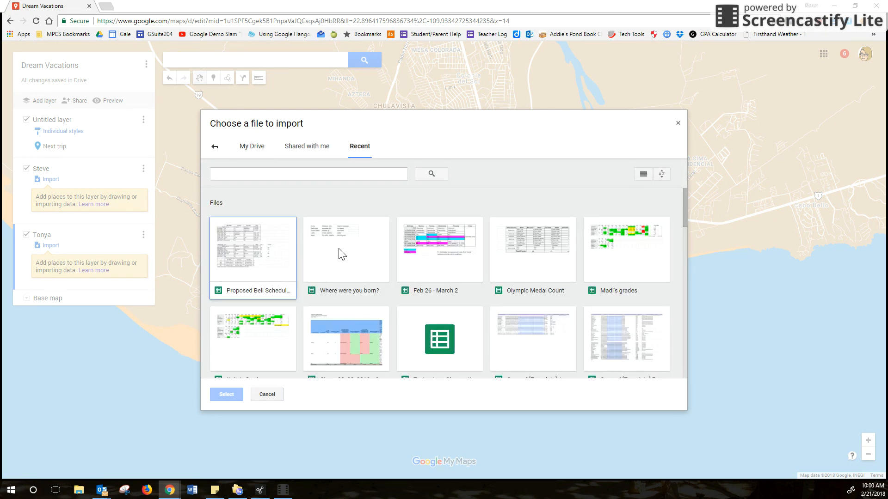
left_click(340, 254)
left_click(223, 395)
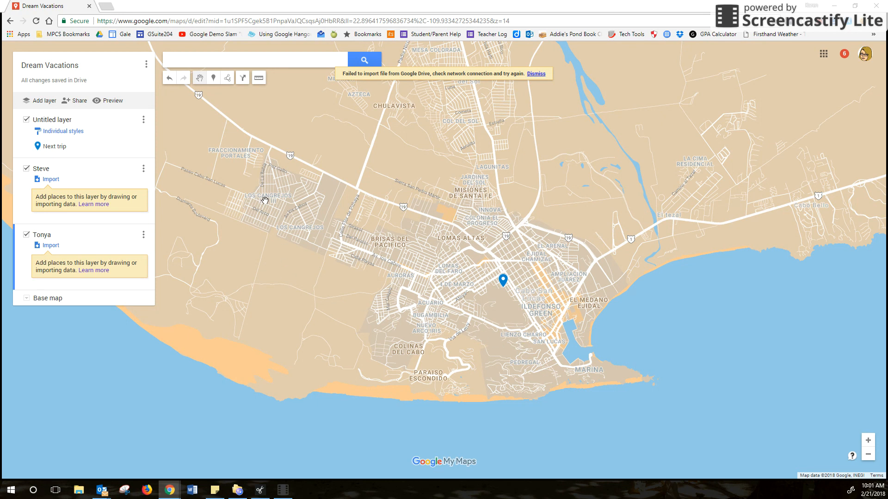
- Measure the distance from Los Cangrejos past the Next trip marker toward the south coast and clear the measurement
left_click(258, 78)
left_click(277, 191)
left_click(497, 283)
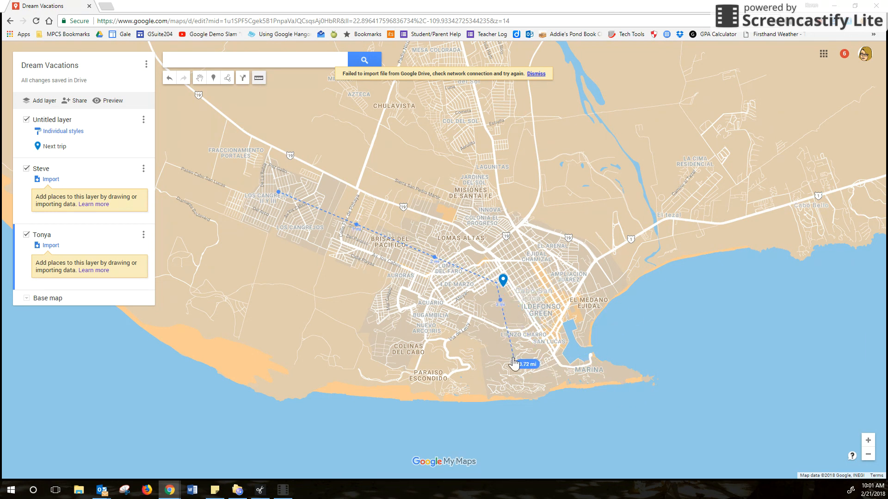
left_click(257, 78)
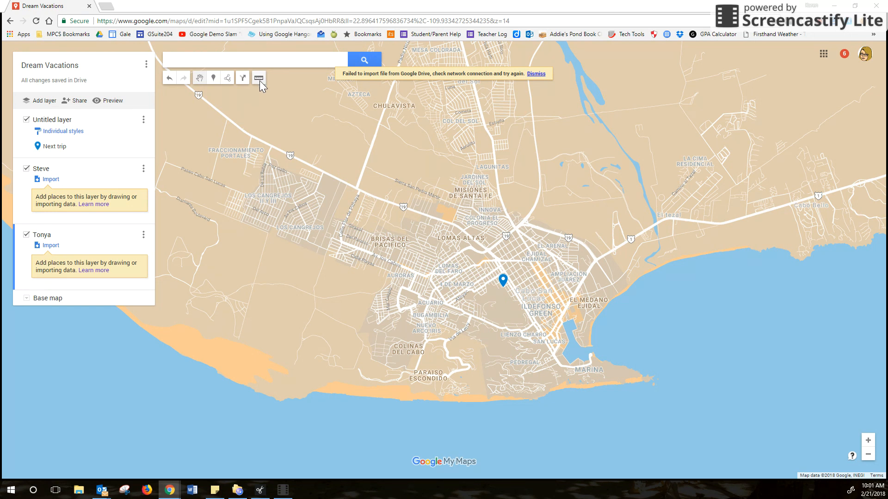
- Hide the second layer and the untitled layer so only the third layer is displayed
left_click(26, 169)
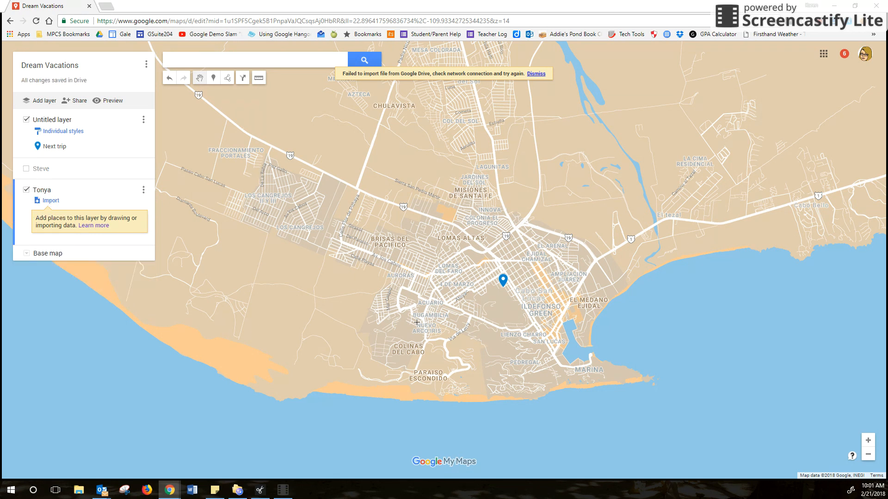
left_click(25, 121)
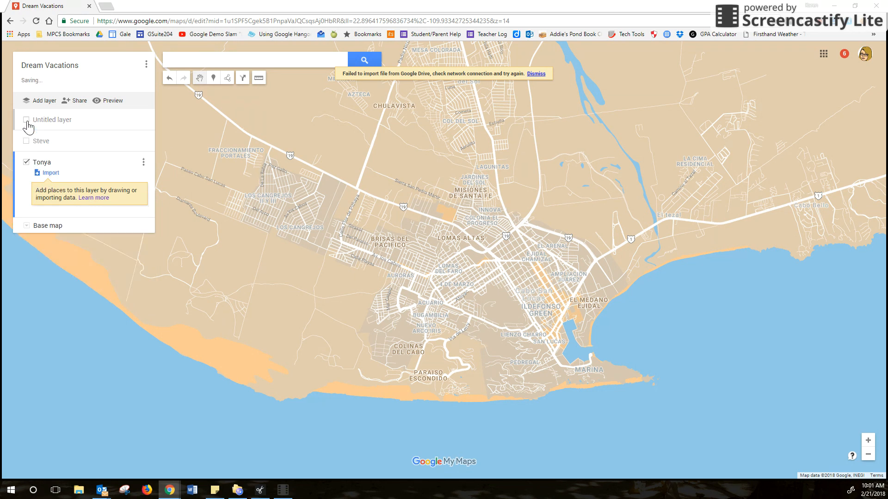
- Measure a multi-segment path from west of Auroras north toward Chulavista and on to the northeast, and clear the measurement
left_click(329, 283)
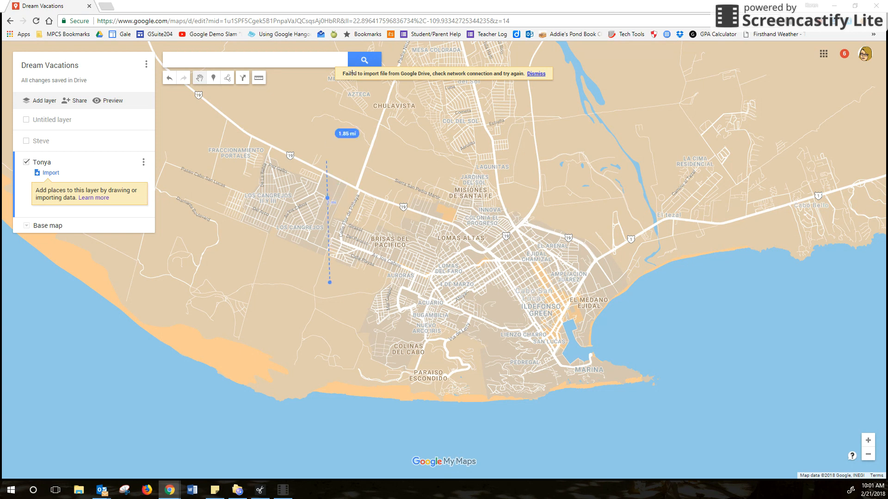
left_click(359, 146)
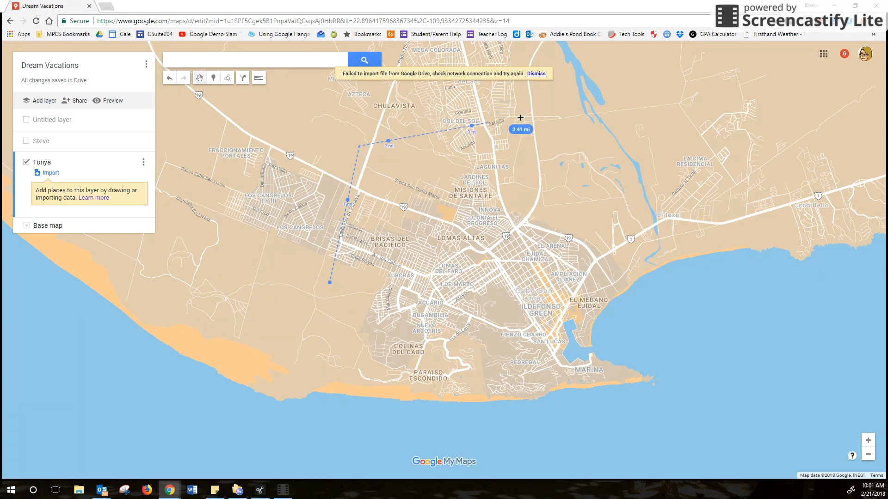
left_click(753, 89)
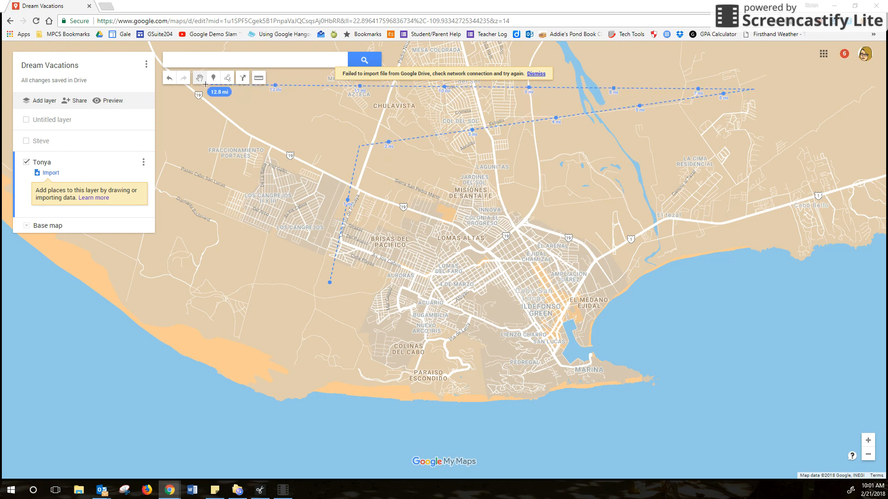
left_click(261, 79)
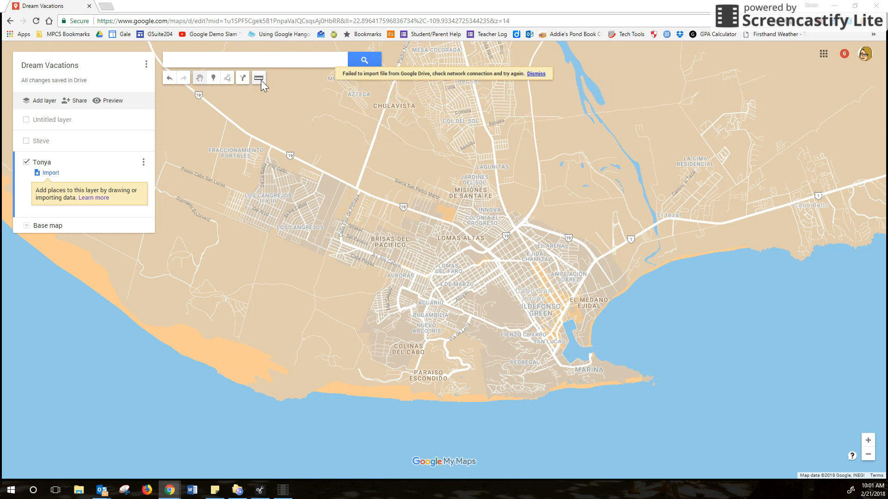
left_click(227, 80)
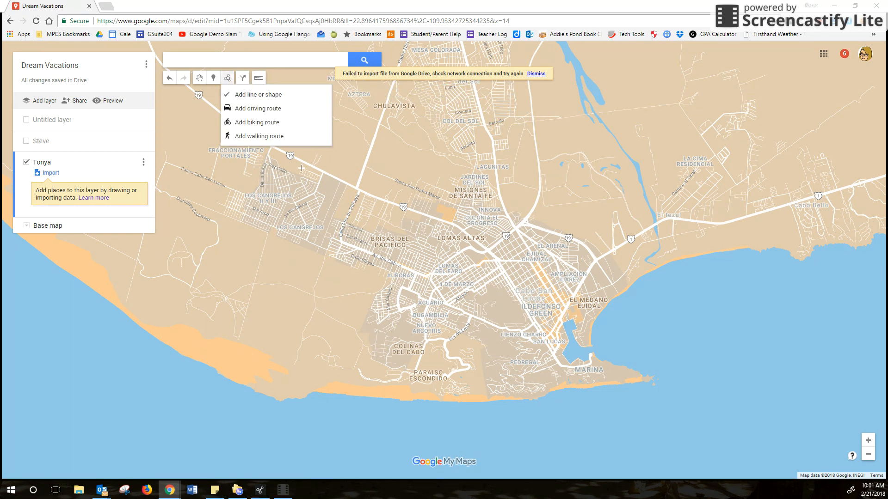
left_click(254, 95)
left_click(289, 185)
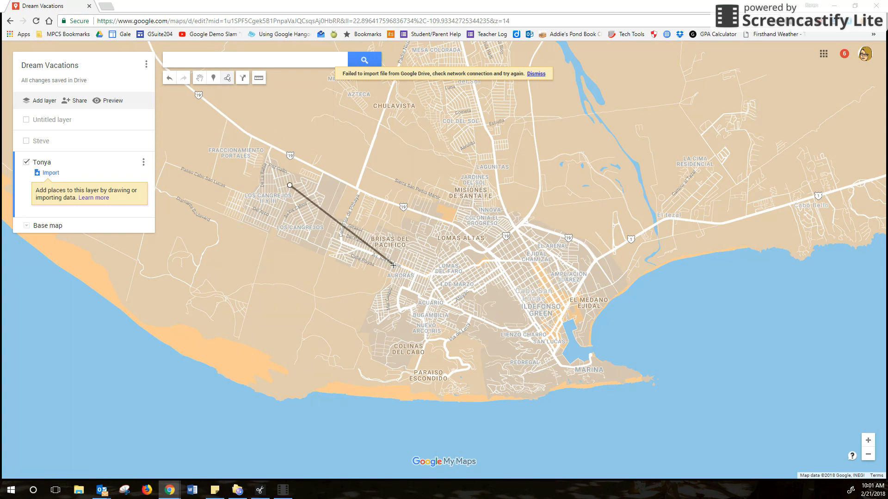
left_click(397, 265)
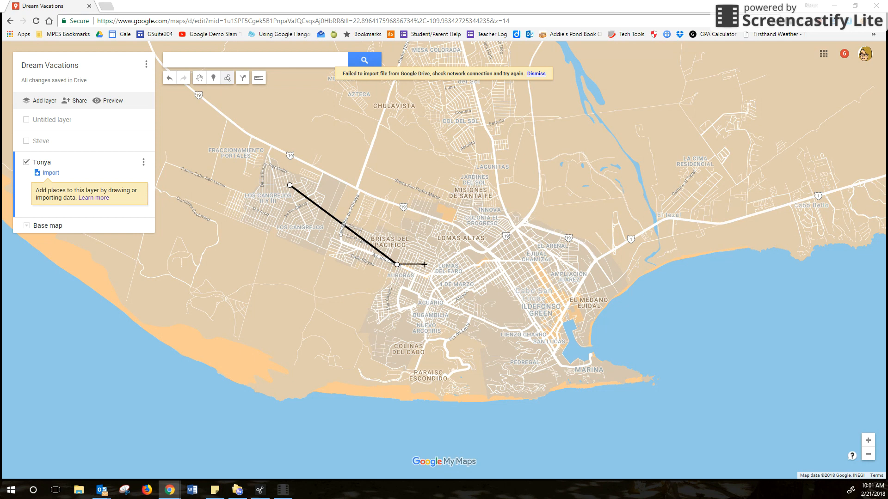
left_click(431, 278)
left_click(464, 252)
left_click(489, 250)
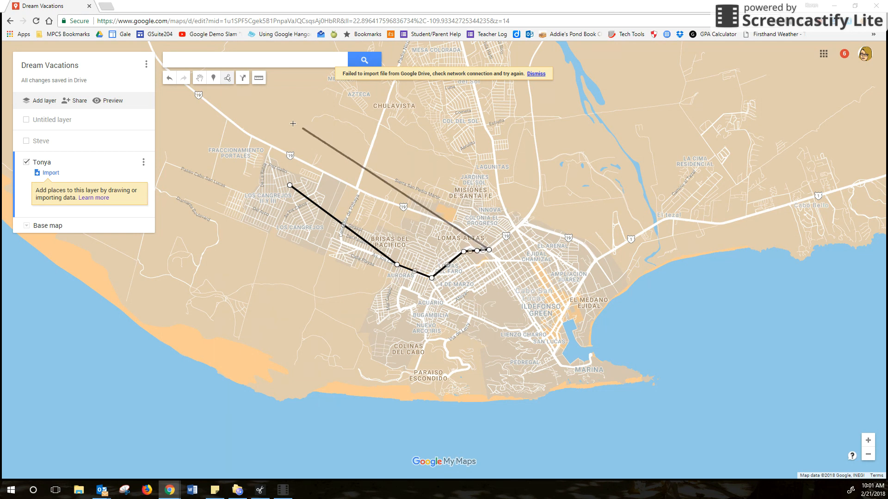
- Draw a straight line about 2.61 mi long on the third layer, from Los Cangrejos southeast to west of Ildefonso Green
left_click(228, 80)
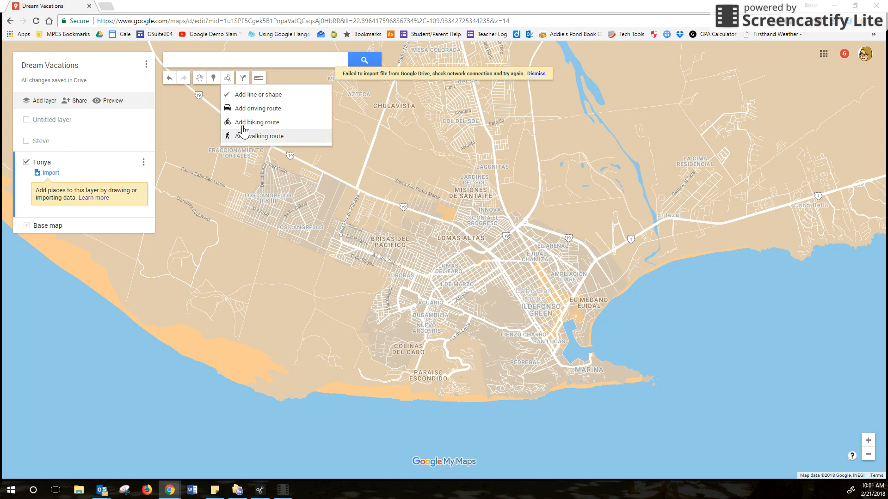
left_click(243, 94)
left_click(299, 207)
double_click(498, 304)
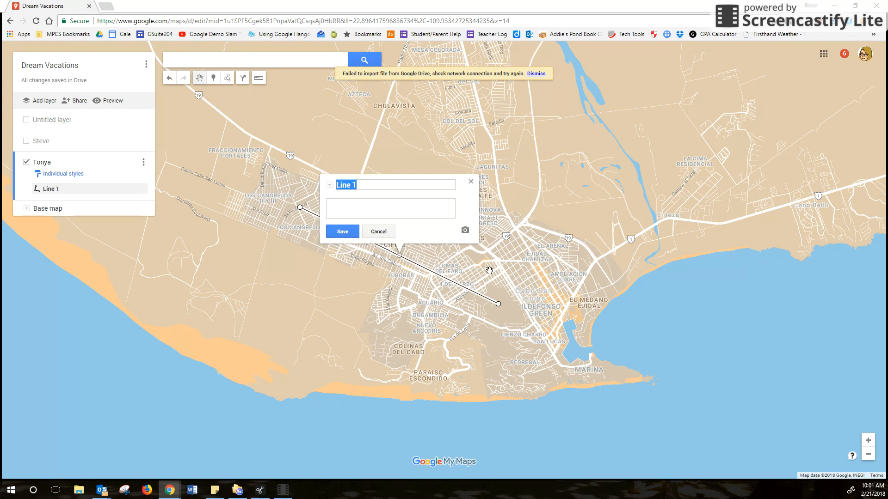
- Name the line "path traveled during War of Tears", save it and close its information card
type("pa")
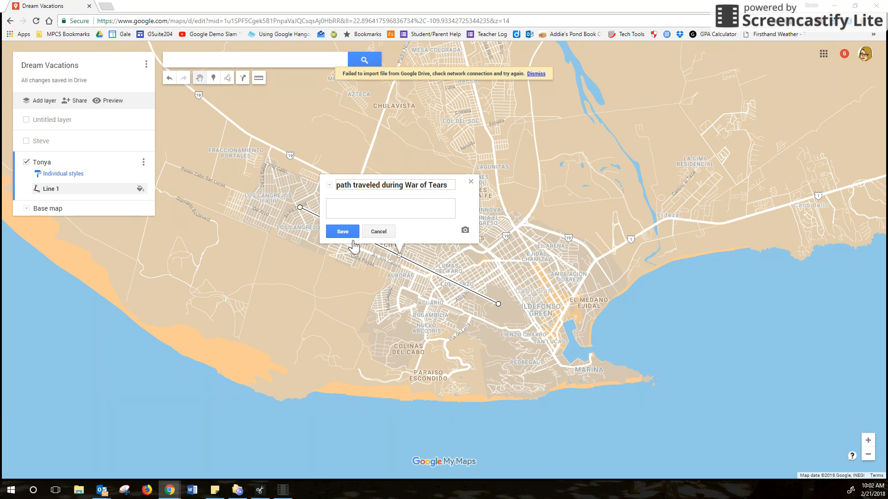
left_click(342, 231)
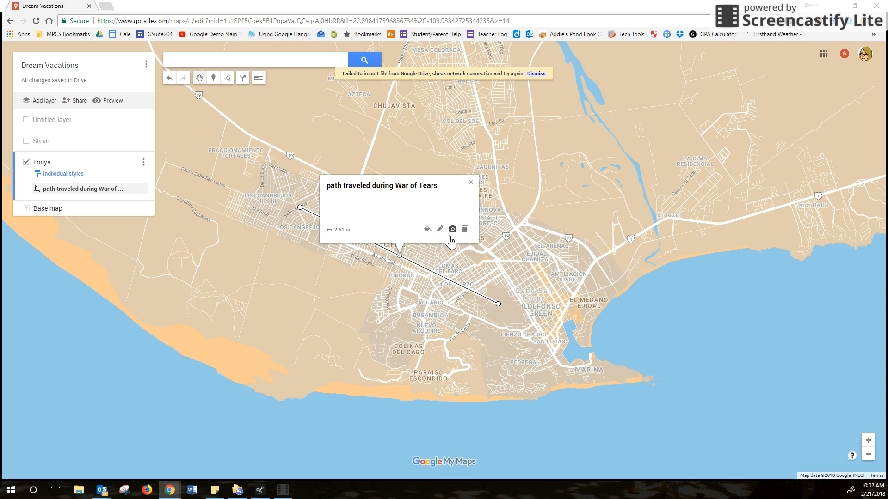
left_click(471, 182)
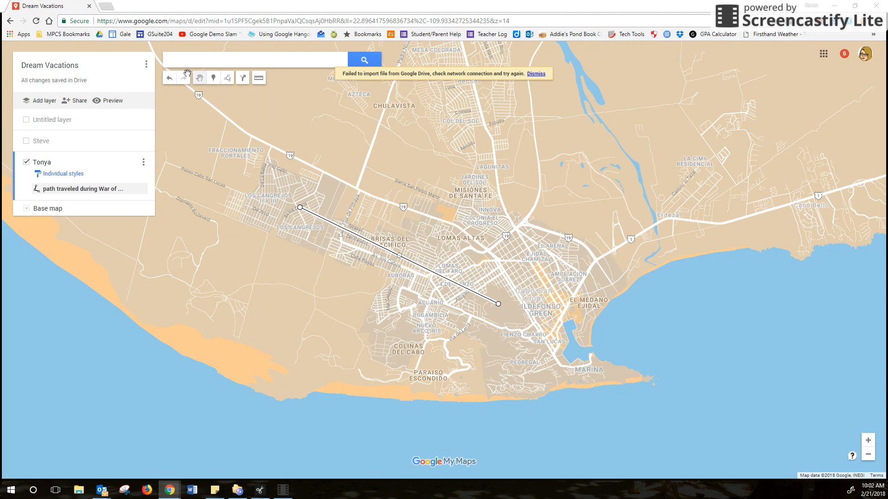
- Start an invitation in the map's sharing settings with a collaborator's name, check the edit and view permission options, and cancel it
left_click(78, 103)
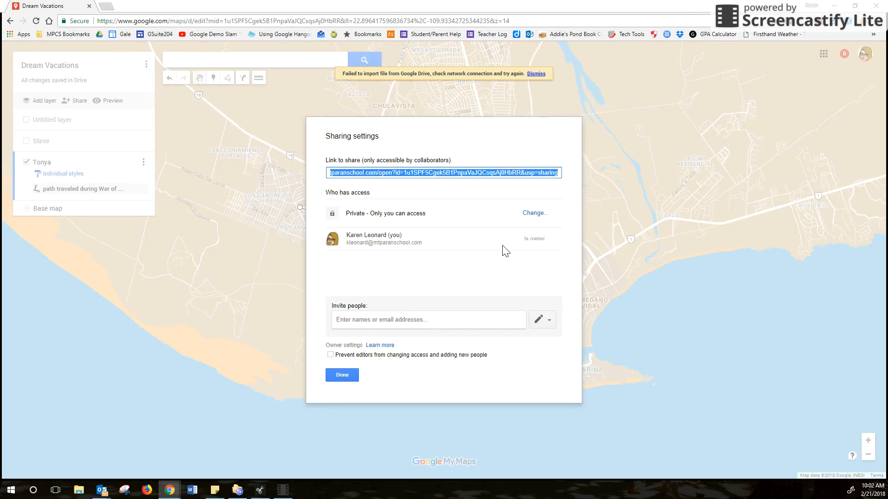
left_click(347, 321)
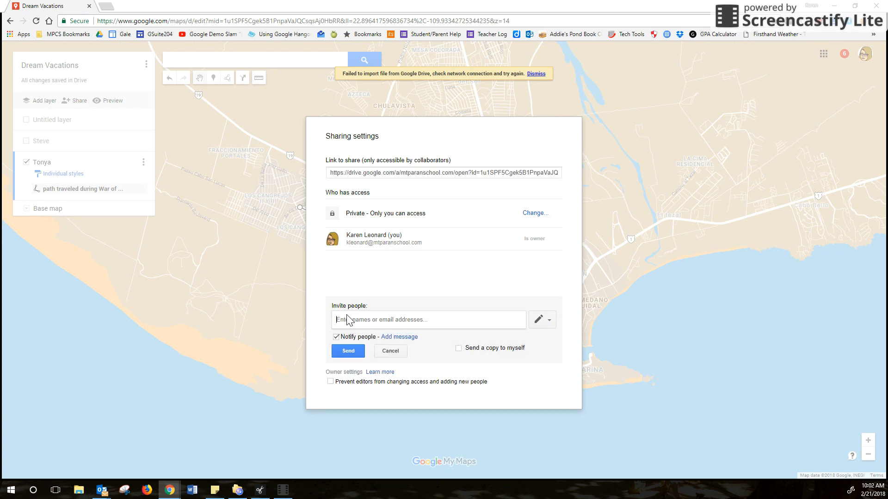
type("steve")
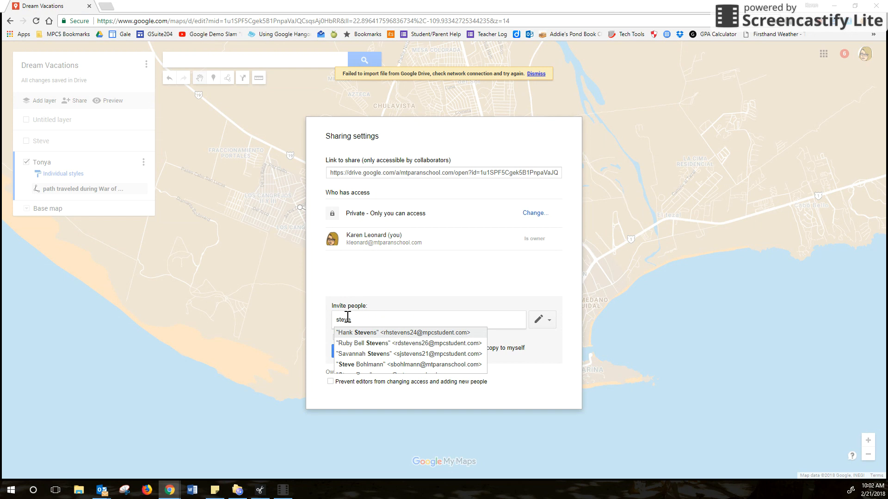
key("Down")
key("Down")
key("Down")
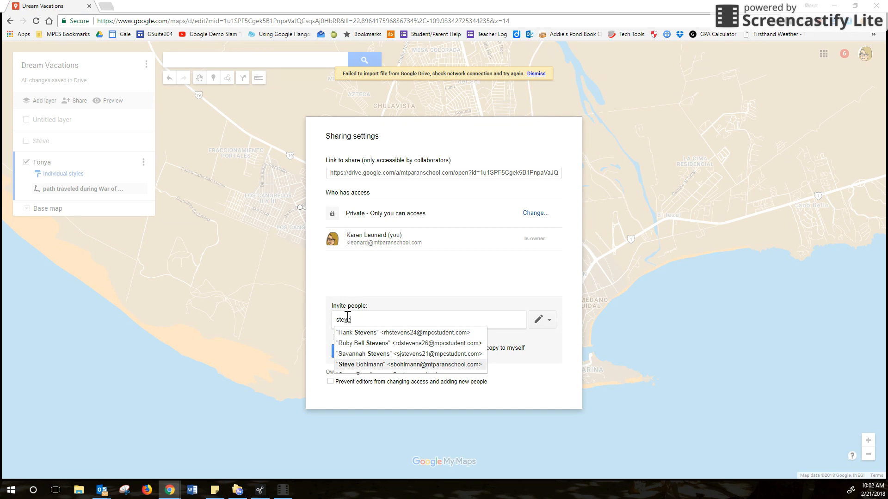
left_click(547, 322)
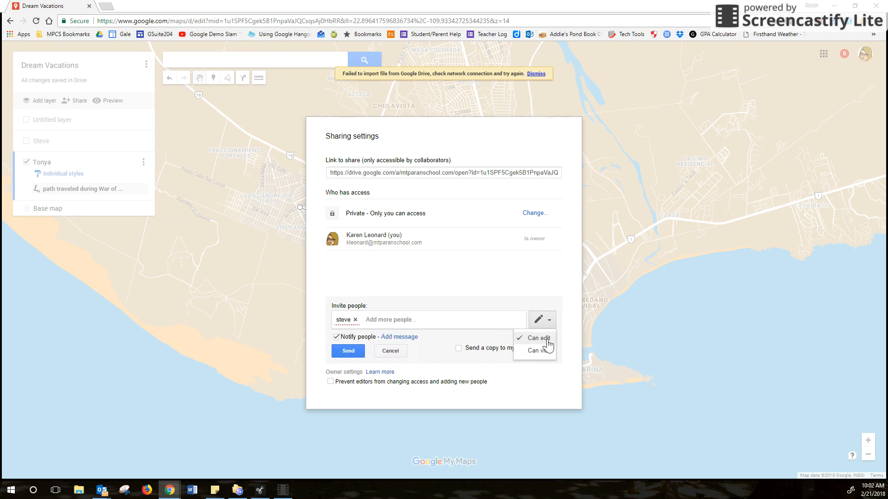
left_click(529, 386)
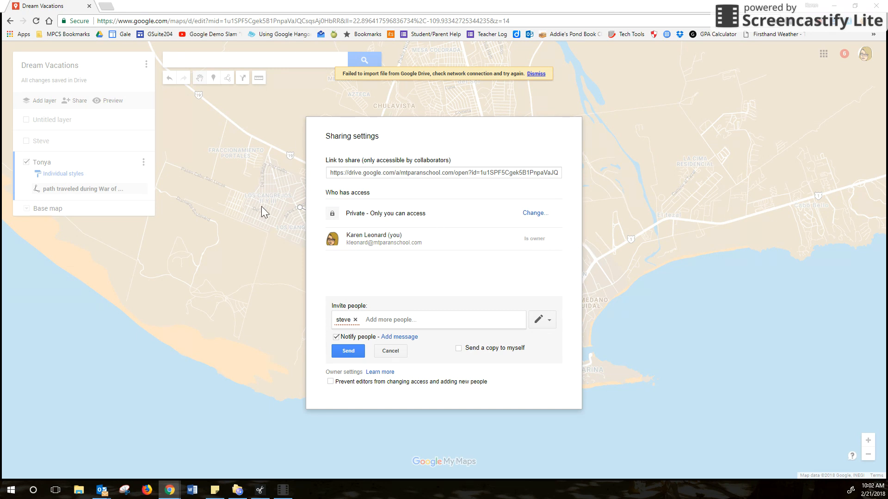
left_click(391, 351)
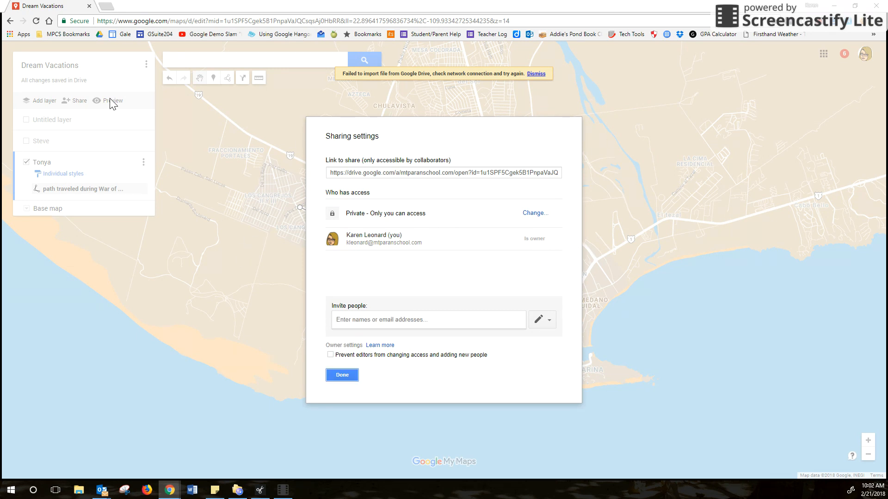
left_click(342, 375)
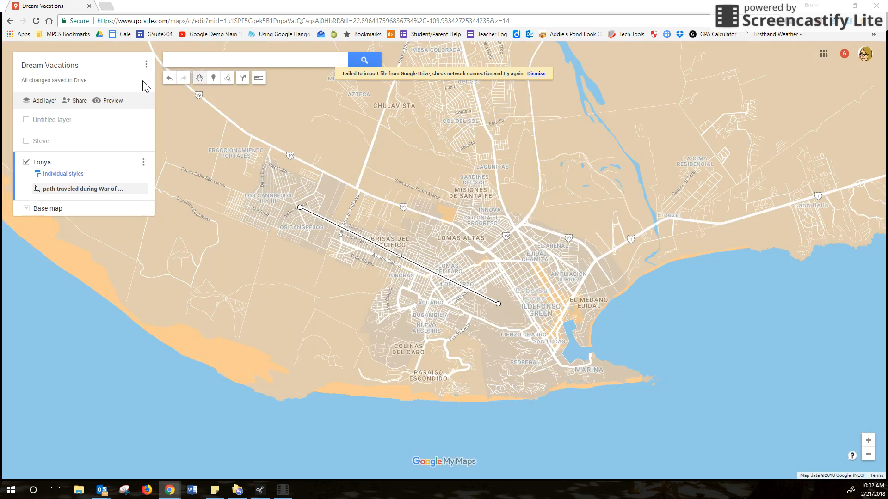
- Preview the map in view-only mode and look over the whole line and the surrounding Cabo San Lucas coast
left_click(109, 101)
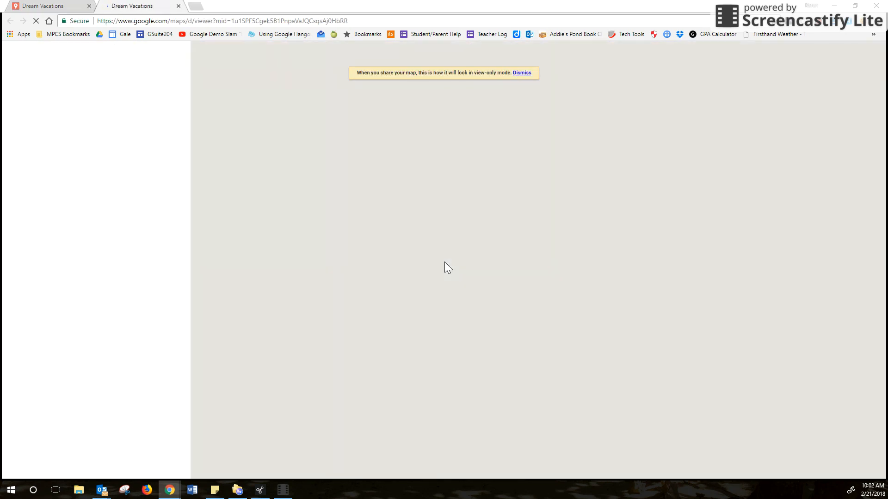
scroll(443, 262, "up", 2)
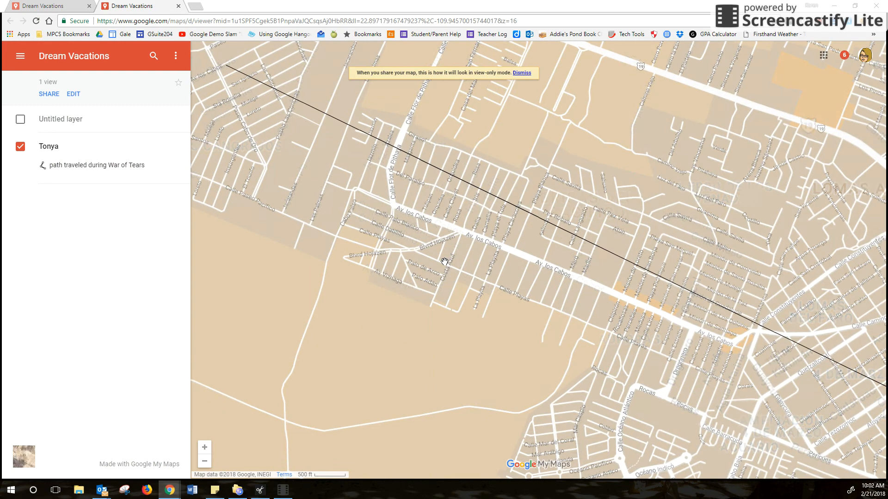
scroll(444, 262, "down", 1)
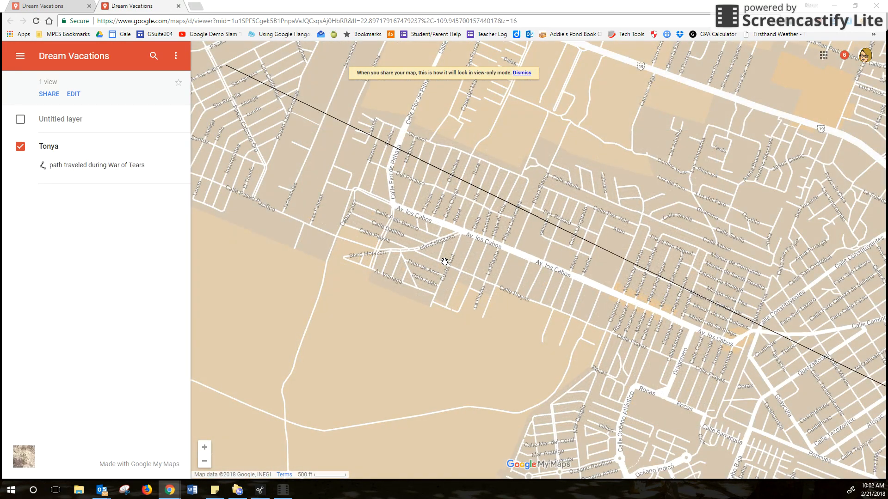
scroll(444, 262, "down", 4)
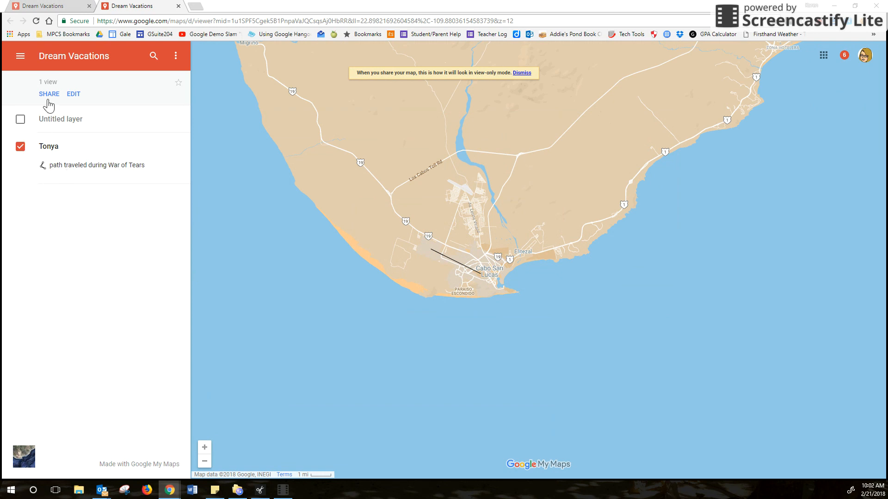
- Return to editing the map, show the second layer and the untitled layer, and preview the map in view-only mode
left_click(72, 94)
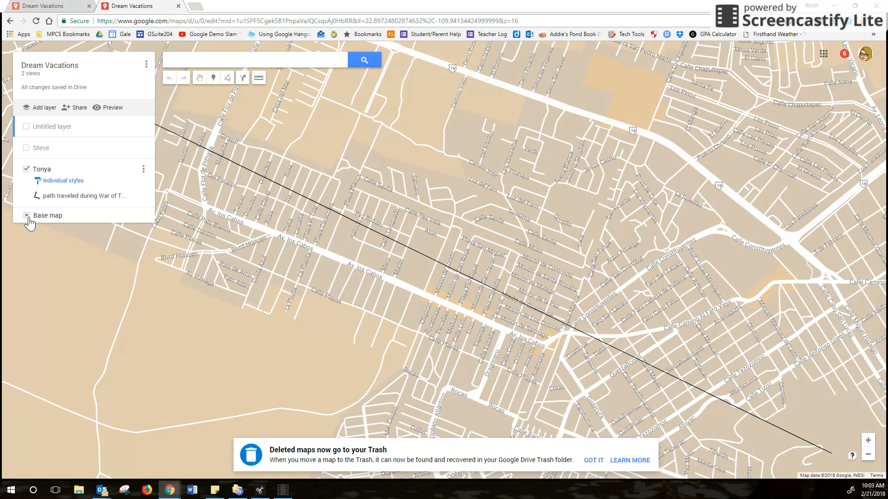
left_click(27, 148)
left_click(26, 128)
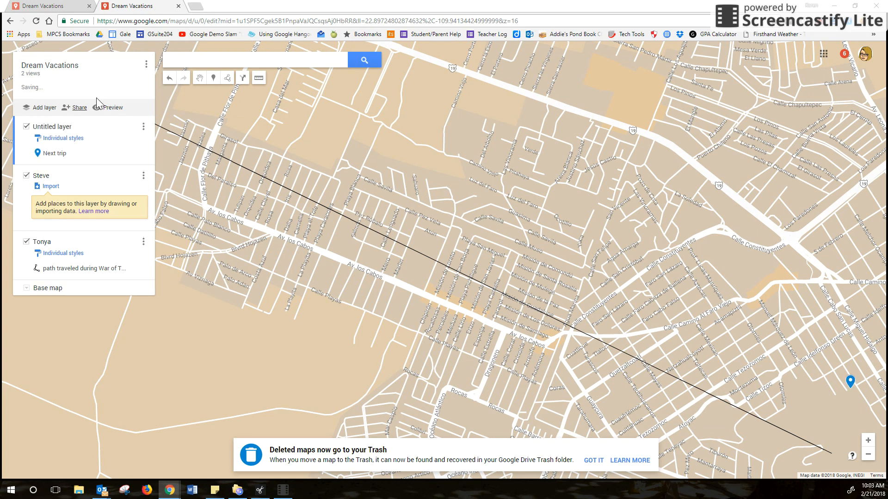
left_click(111, 108)
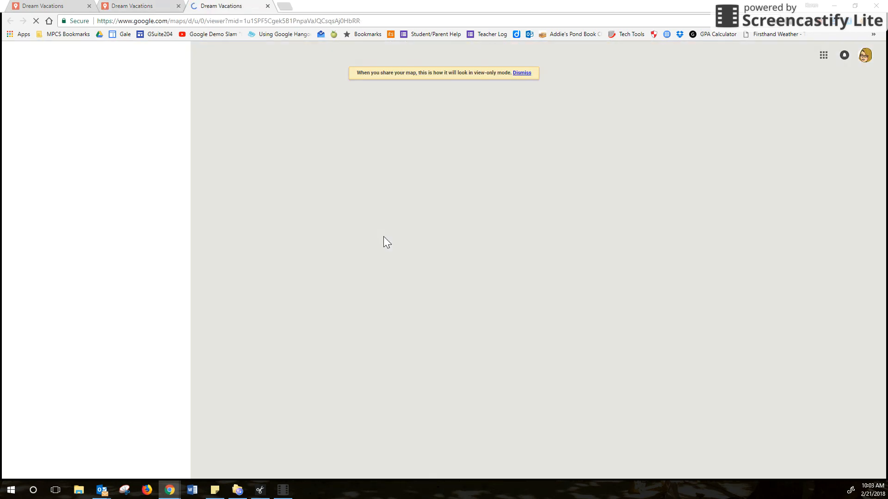